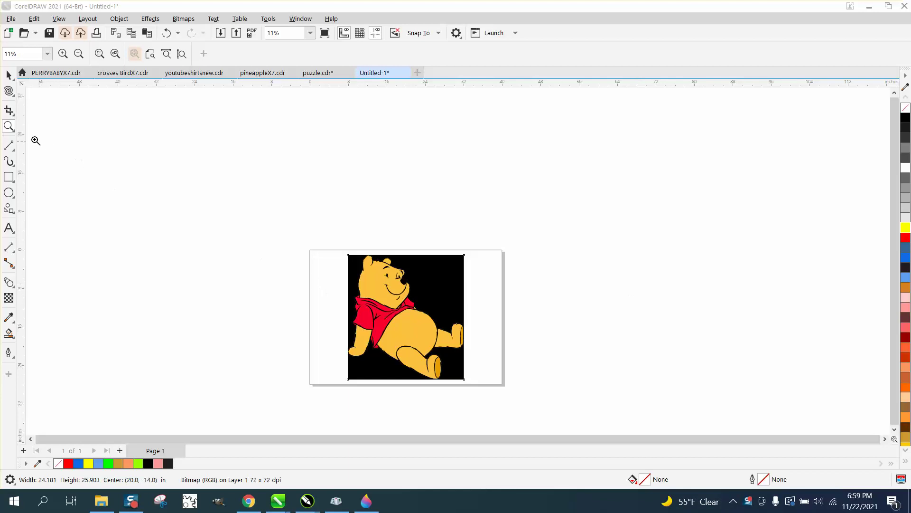
# Step: Zoom in closely on the Pooh bitmap's belly in CorelDRAW
pyautogui.moveTo(300, 225); pyautogui.dragTo(536, 414)
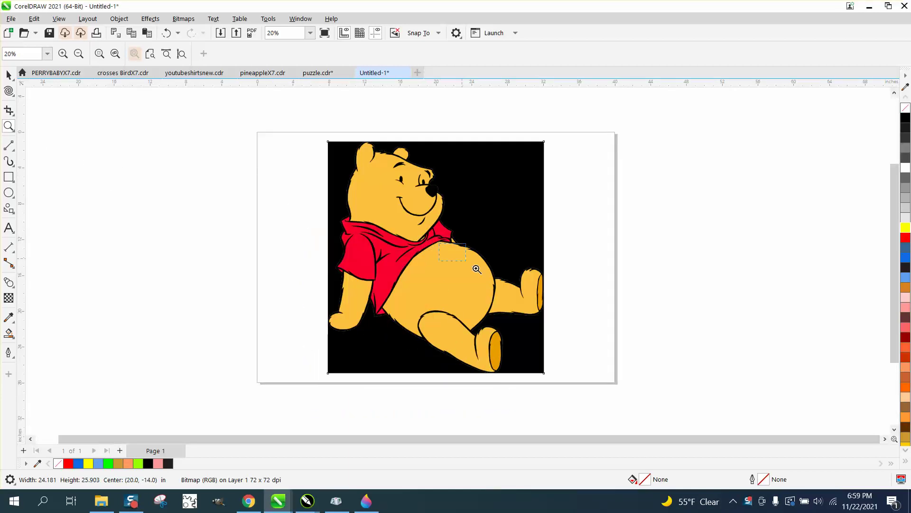
pyautogui.moveTo(476, 269); pyautogui.dragTo(486, 271)
pyautogui.scroll(-5, 472, 269)
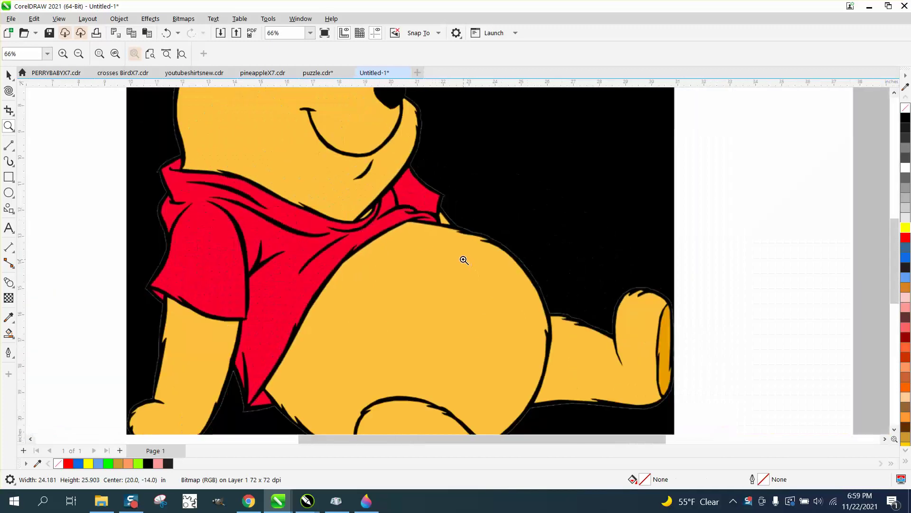
pyautogui.scroll(-4, 464, 260)
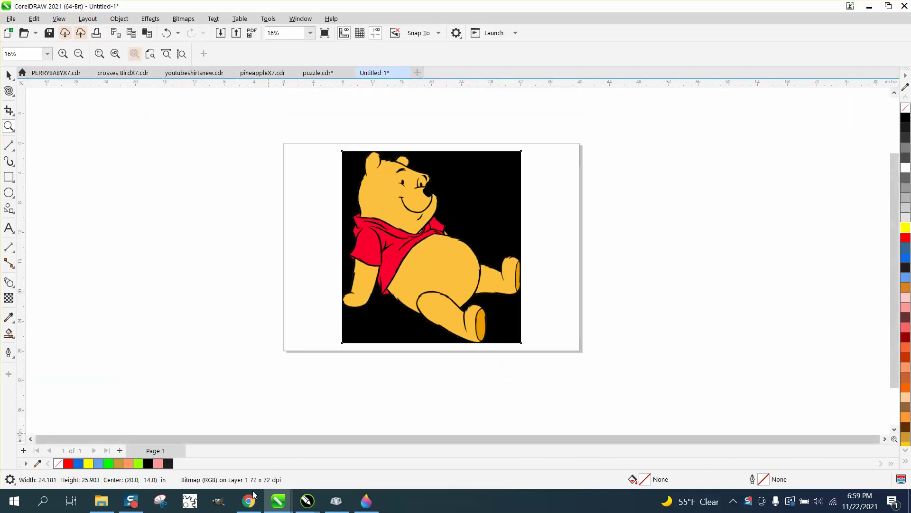
# Step: In the image search, close the preview, reload results and preview the leaf-topped Pooh
pyautogui.click(249, 500)
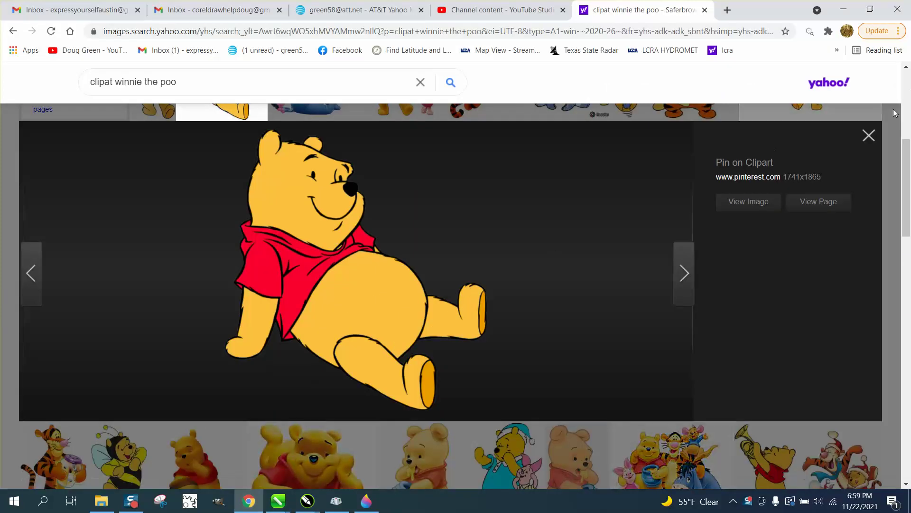
pyautogui.click(869, 135)
pyautogui.scroll(6, 340, 213)
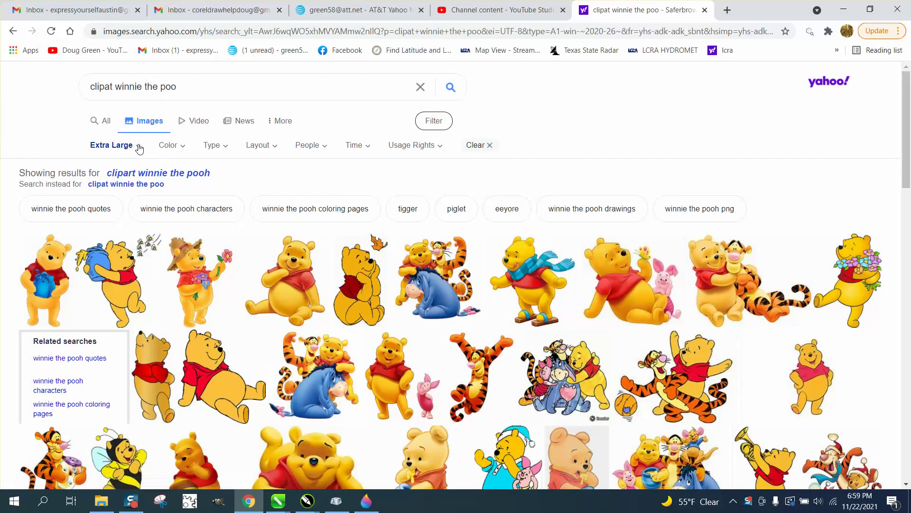
pyautogui.click(451, 88)
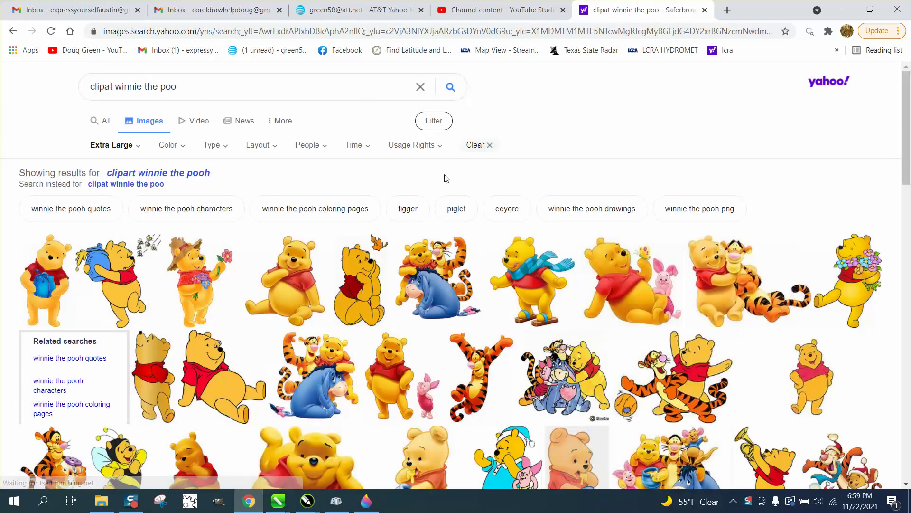
pyautogui.click(369, 262)
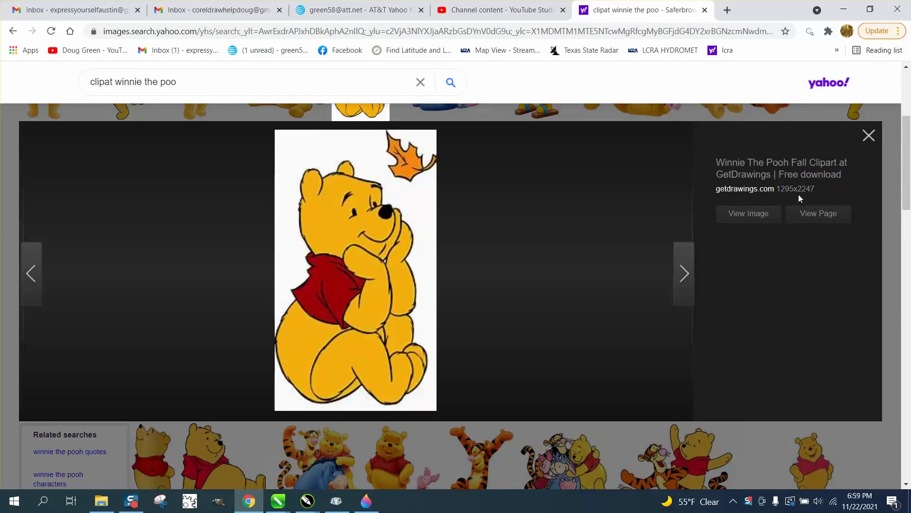
pyautogui.click(869, 135)
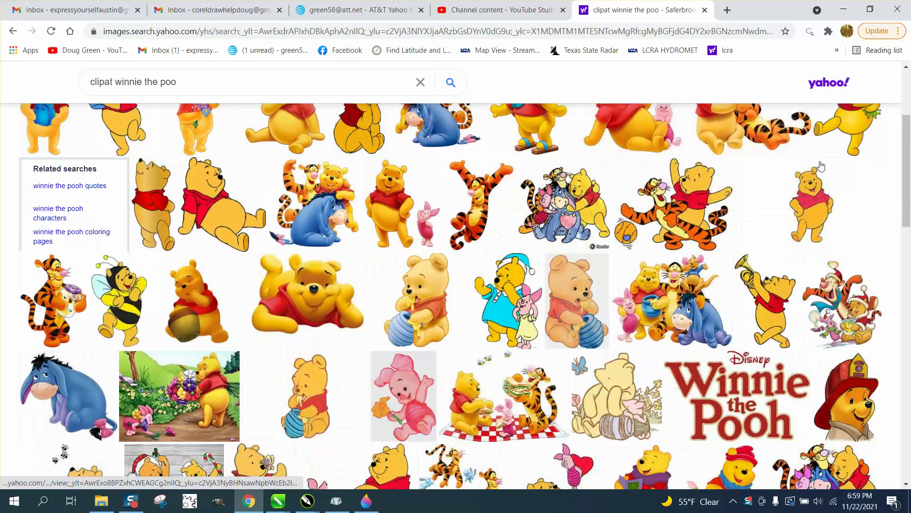
pyautogui.scroll(4, 541, 221)
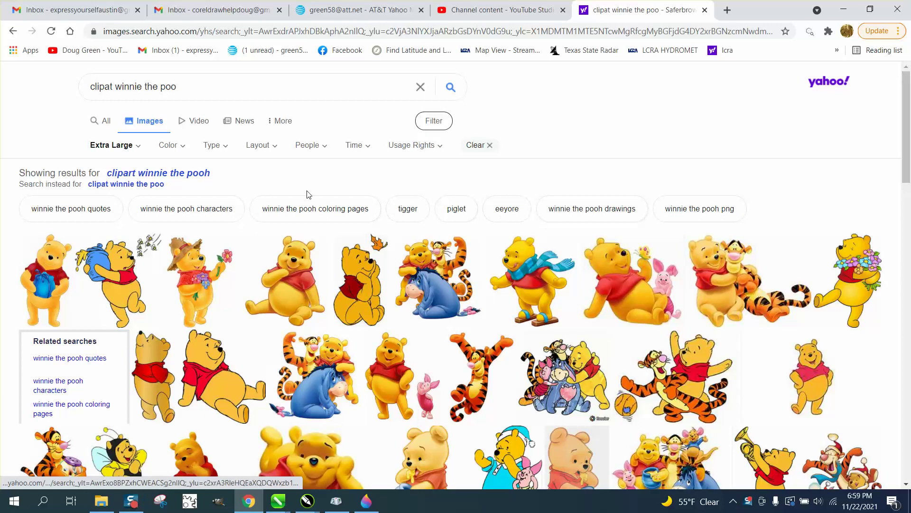
# Step: Set the Size filter to All and preview a standing Pooh image
pyautogui.click(135, 146)
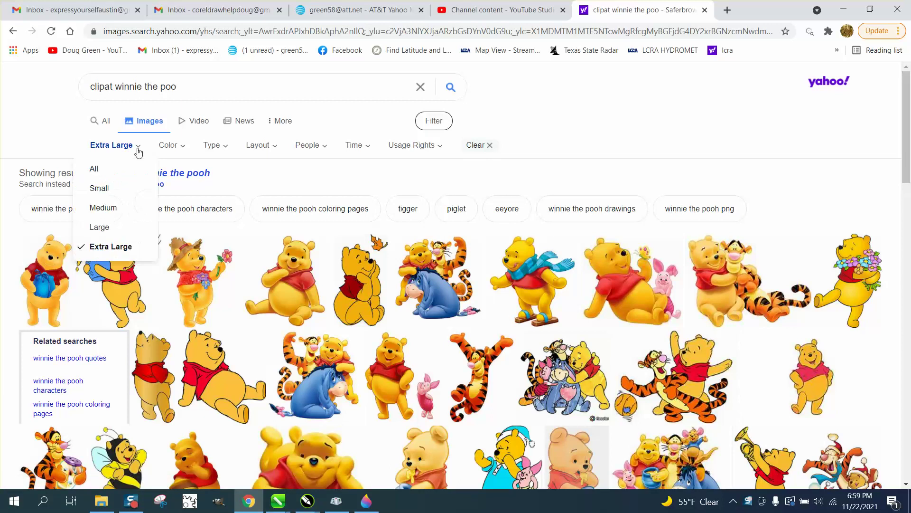
pyautogui.click(113, 171)
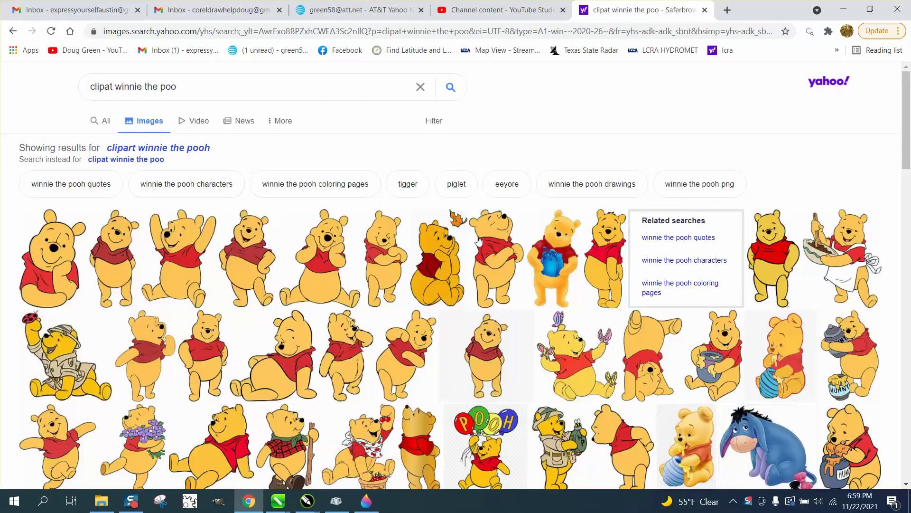
pyautogui.click(488, 238)
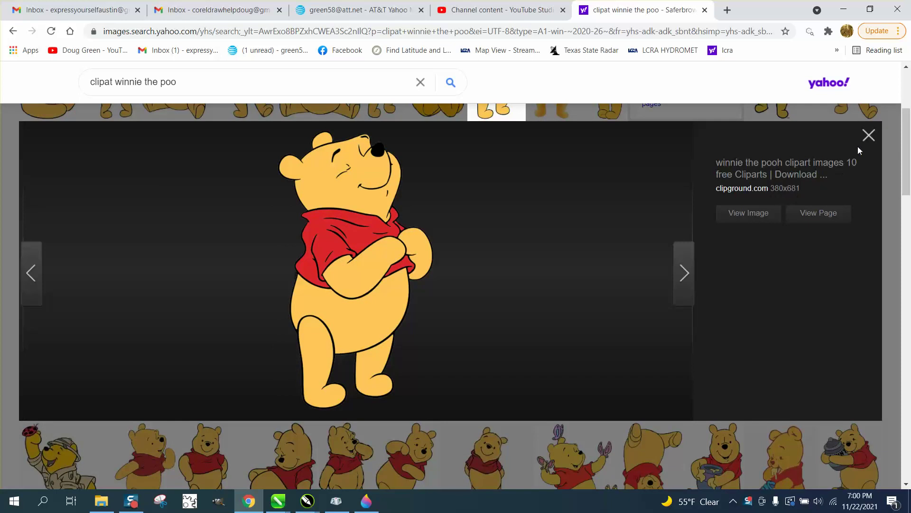
pyautogui.click(868, 136)
# Step: Limit the image results to the Extra Large size
pyautogui.scroll(3, 312, 195)
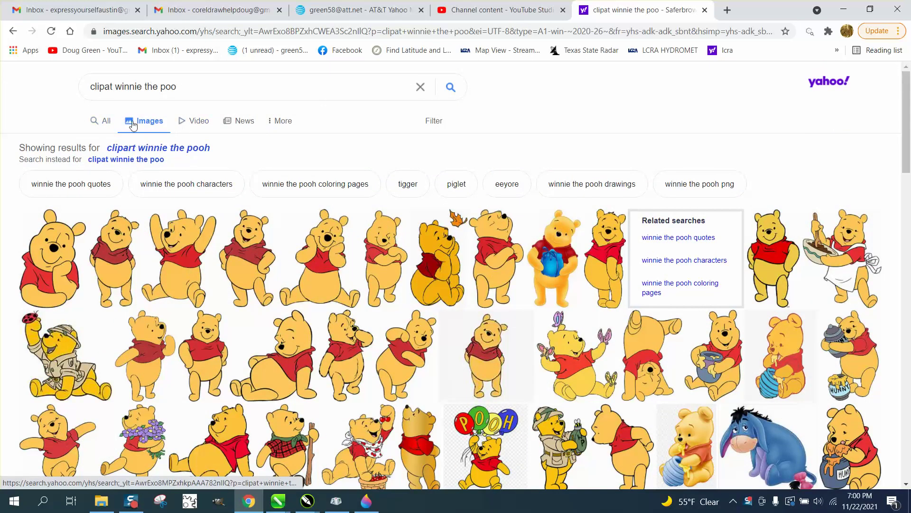
pyautogui.click(434, 122)
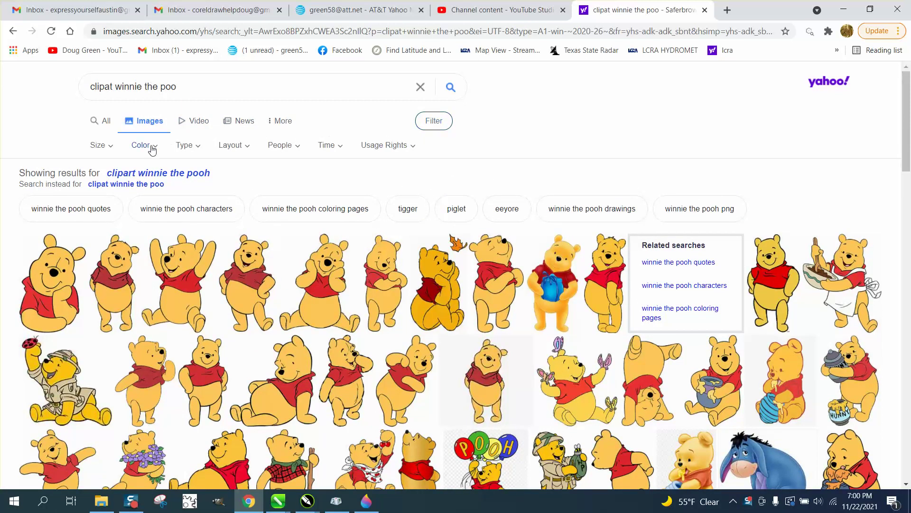
pyautogui.click(111, 147)
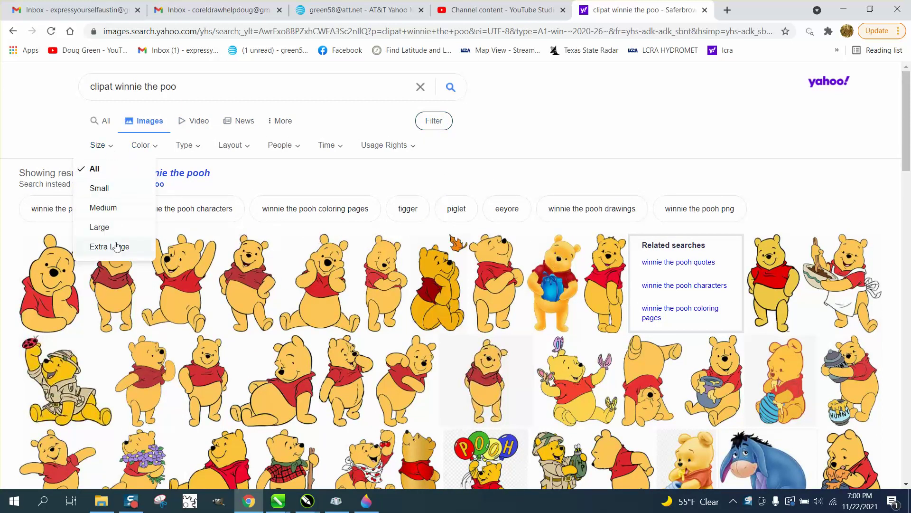
pyautogui.click(116, 248)
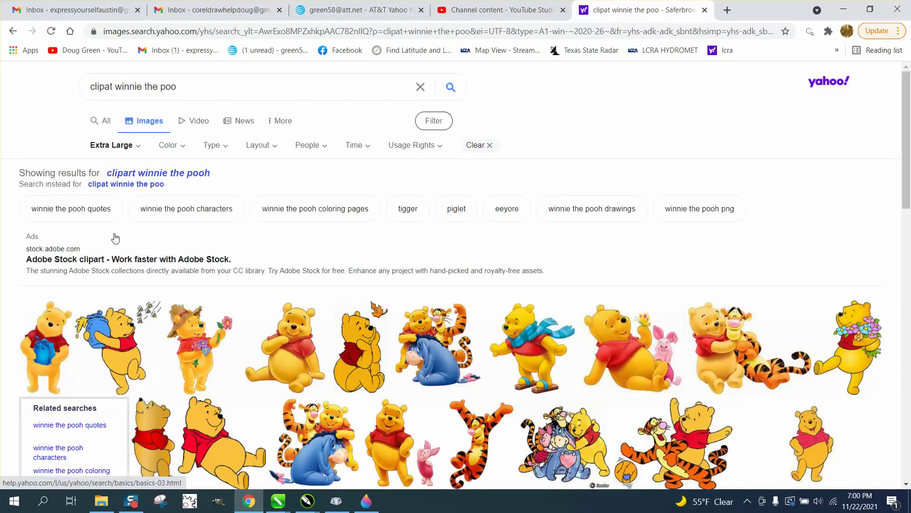
# Step: Preview the results, step to the Pooh in a blue scarf on skis, and copy it
pyautogui.scroll(-3, 115, 238)
pyautogui.click(376, 237)
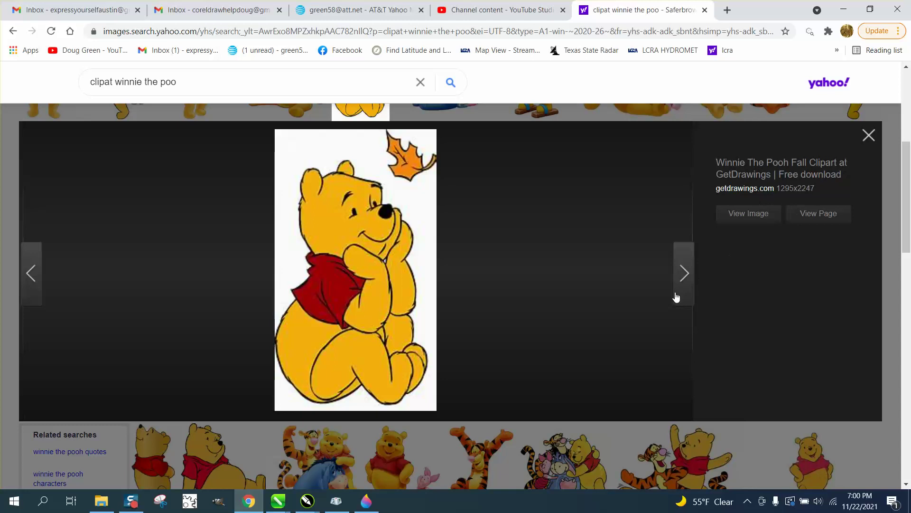
pyautogui.click(683, 274)
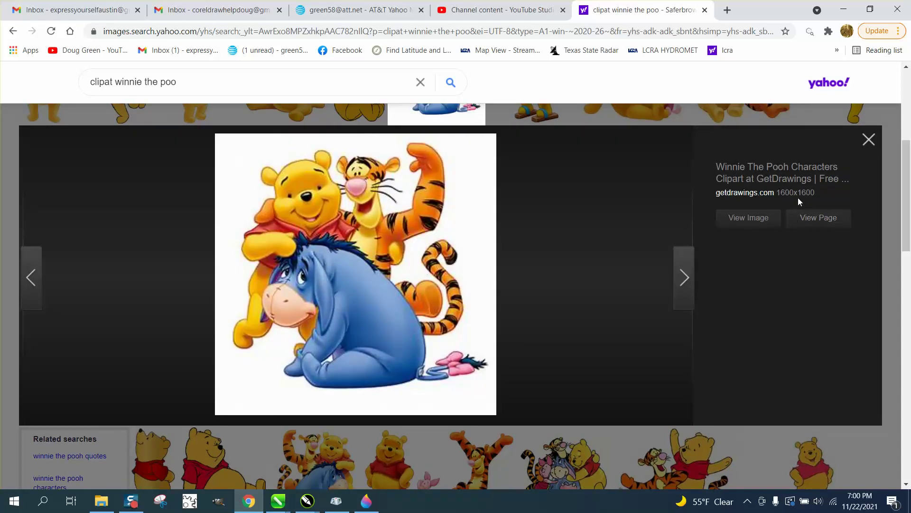
pyautogui.click(684, 278)
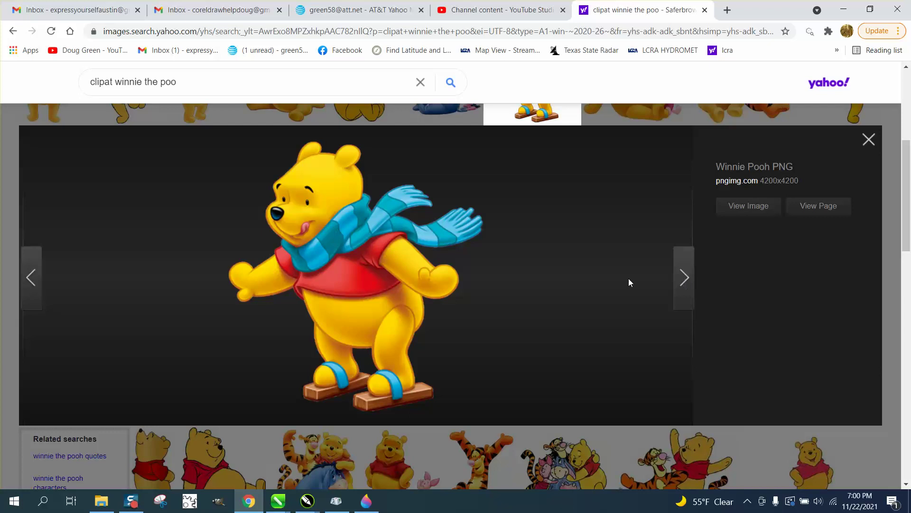
pyautogui.rightClick(348, 269)
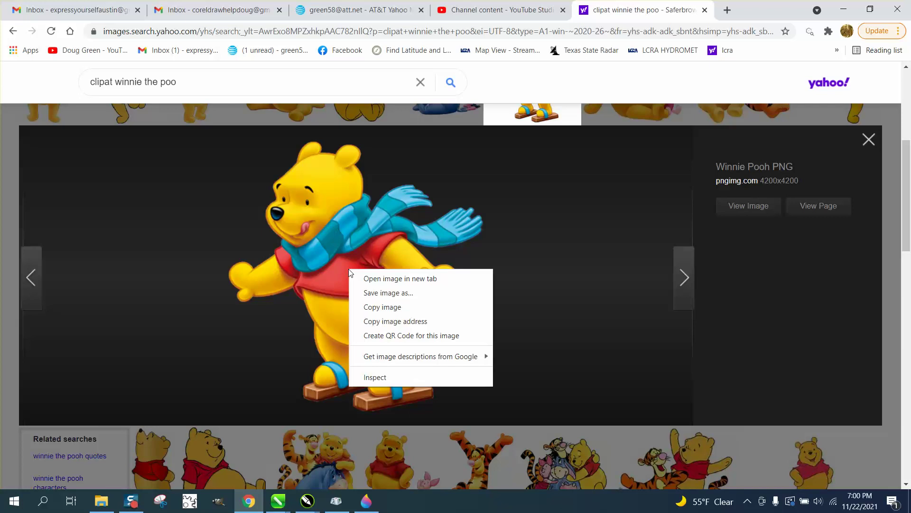
pyautogui.click(371, 307)
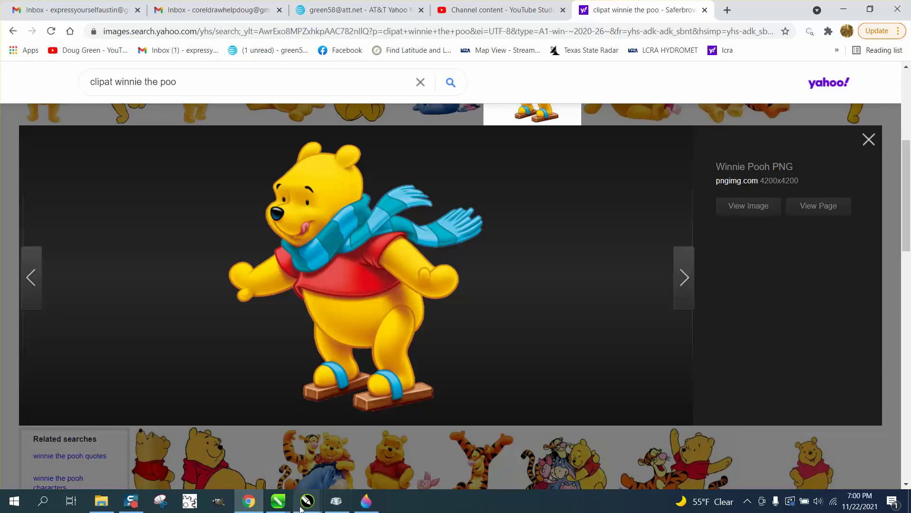
# Step: Paste the copied scarf Pooh into the untitled CorelDRAW drawing
pyautogui.moveTo(285, 503)
pyautogui.click(617, 453)
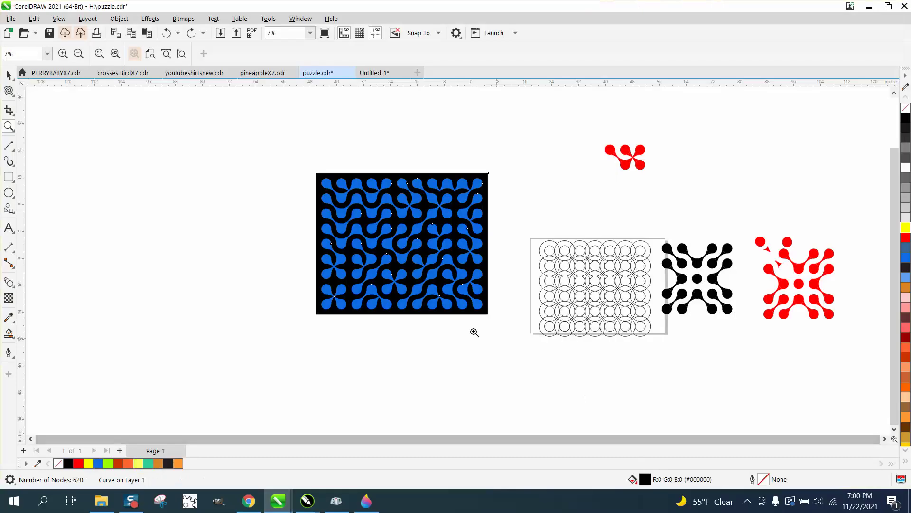
pyautogui.click(385, 74)
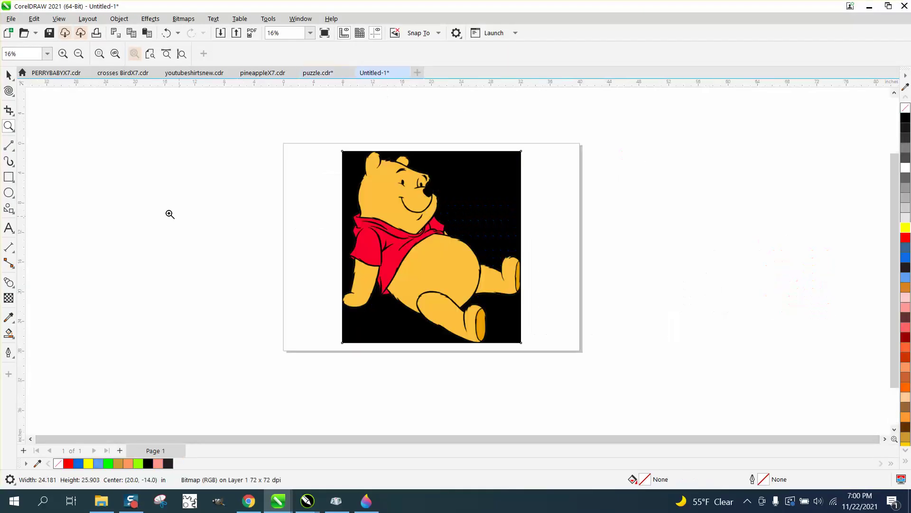
pyautogui.click(9, 75)
pyautogui.rightClick(100, 130)
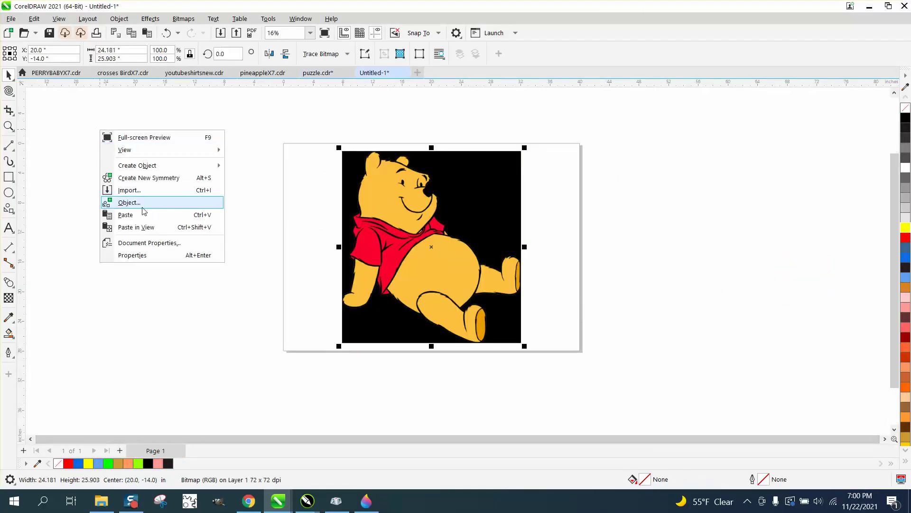
pyautogui.click(129, 216)
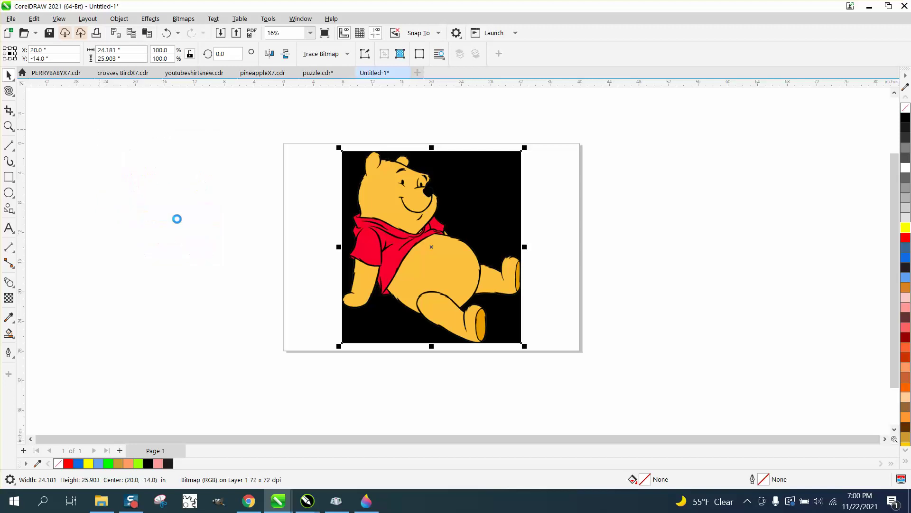
# Step: Delete the sitting Pooh, then move the skating Pooh onto the page and shrink it
pyautogui.scroll(-1, 439, 235)
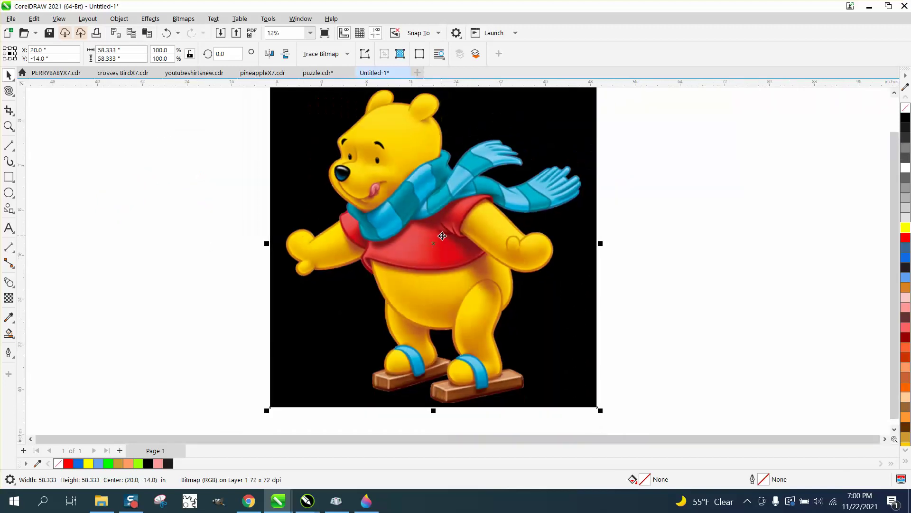
pyautogui.moveTo(439, 235); pyautogui.dragTo(691, 237)
pyautogui.click(479, 228)
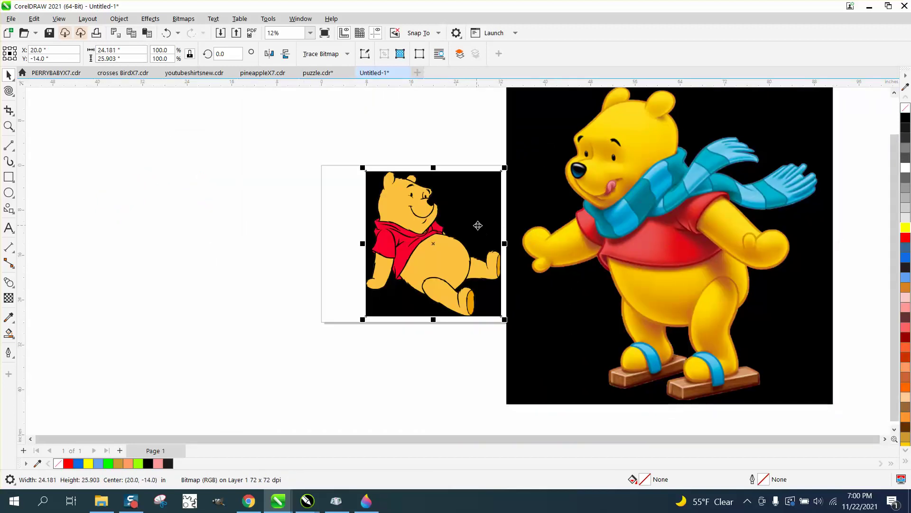
pyautogui.press('Delete')
pyautogui.moveTo(625, 233); pyautogui.dragTo(340, 232)
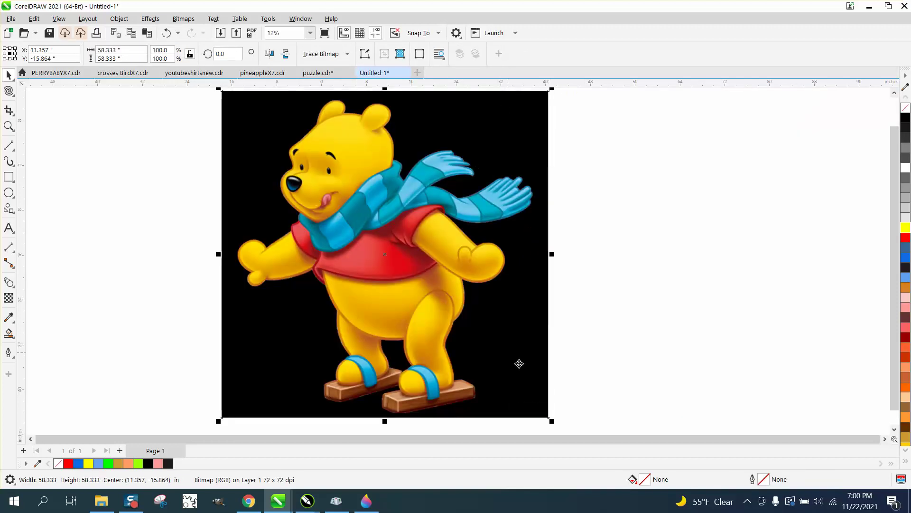
pyautogui.moveTo(551, 421); pyautogui.dragTo(398, 251)
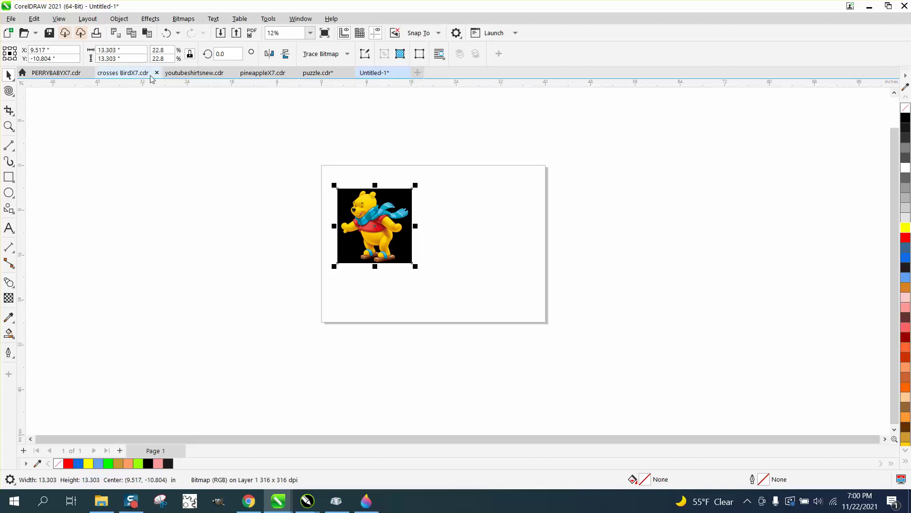
# Step: Set the duplicate distance to 4 and duplicate the Pooh image beside the original
pyautogui.click(174, 103)
pyautogui.click(375, 54)
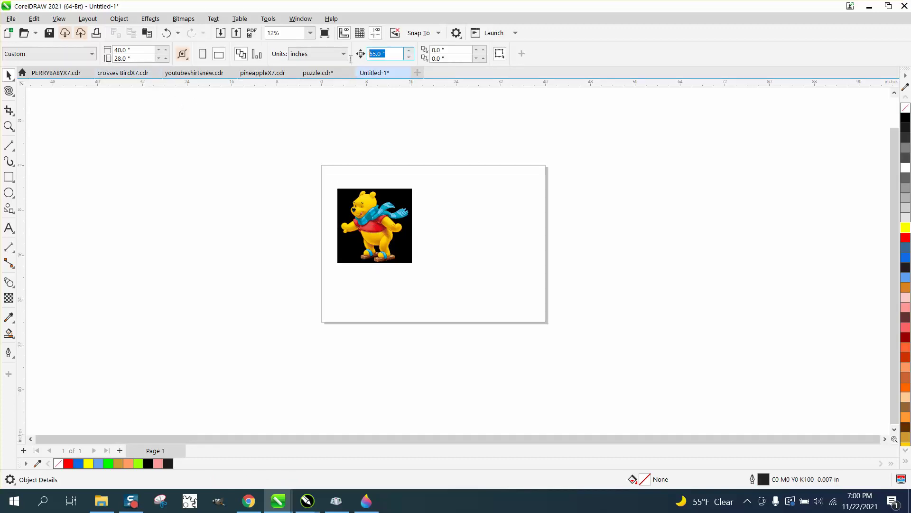
pyautogui.write('4')
pyautogui.click(416, 199)
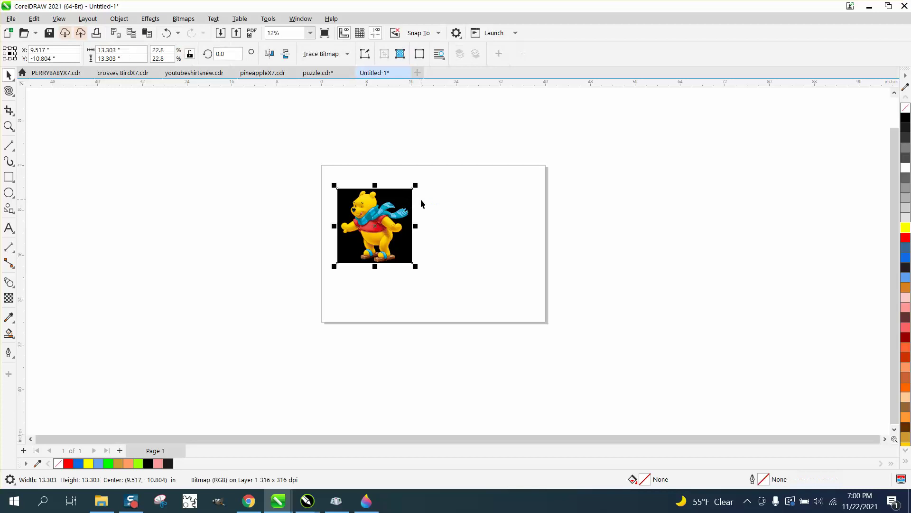
pyautogui.hotkey('ctrl', 'd')
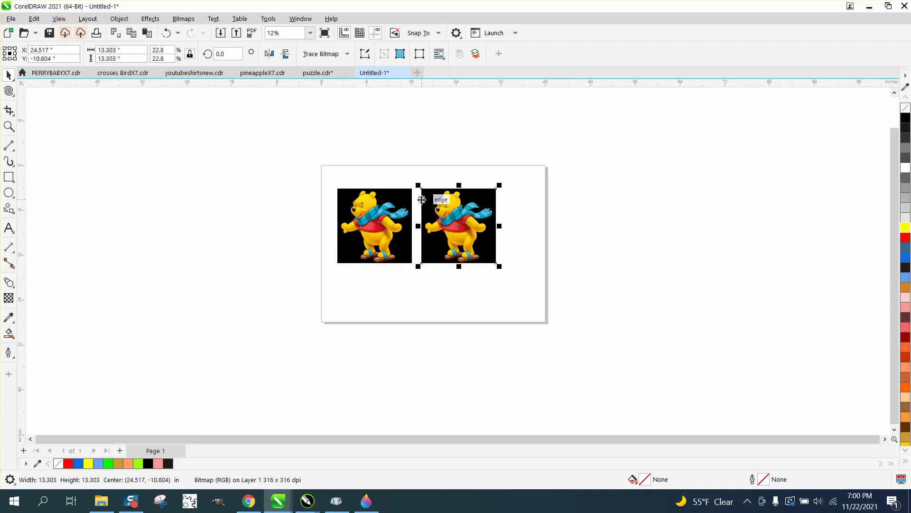
pyautogui.click(387, 216)
pyautogui.click(347, 54)
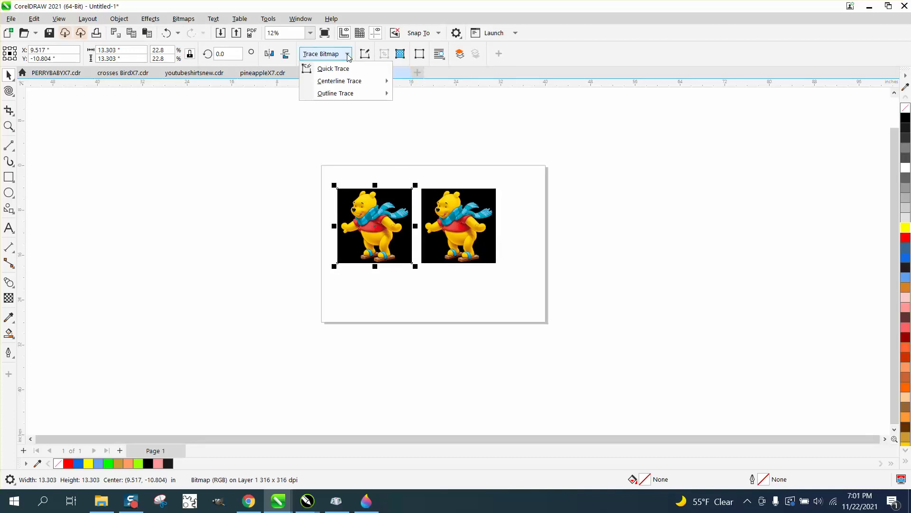
# Step: Start a Clipart outline trace of the left Pooh, removing the background color automatically
pyautogui.moveTo(343, 94)
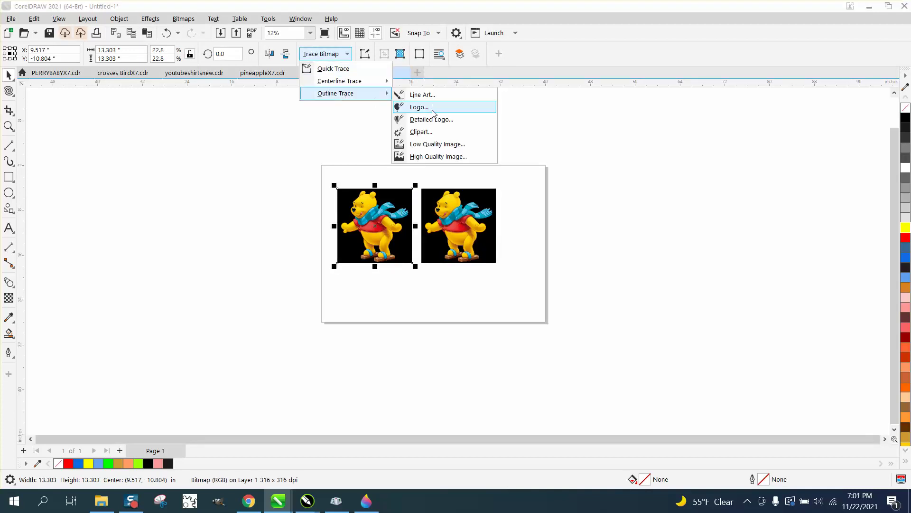
pyautogui.click(420, 132)
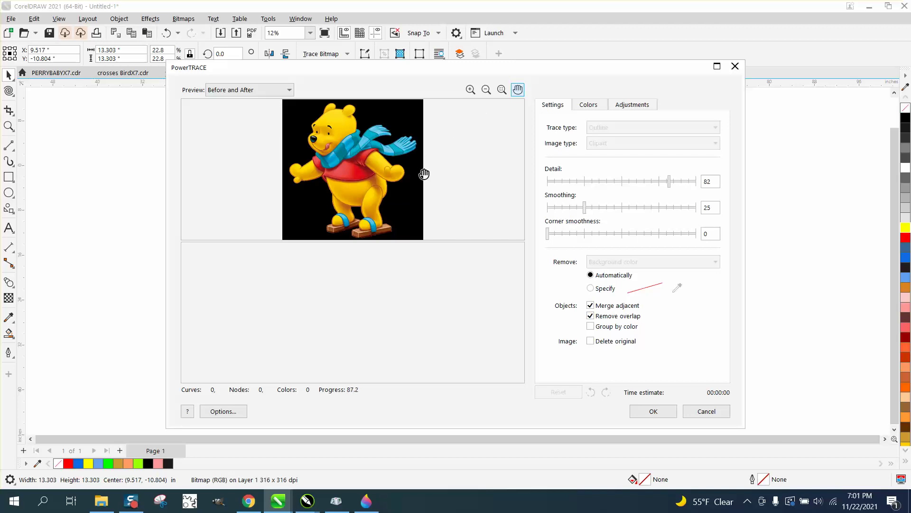
# Step: Accept the trace, move it left of the page, and draw a yellow rectangle around it
pyautogui.click(669, 411)
pyautogui.moveTo(377, 228); pyautogui.dragTo(278, 235)
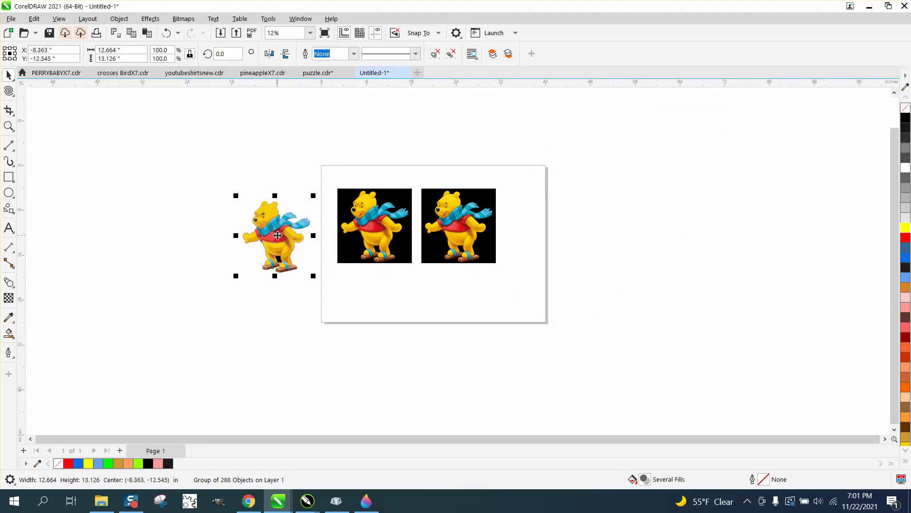
pyautogui.click(8, 176)
pyautogui.moveTo(201, 181); pyautogui.dragTo(329, 295)
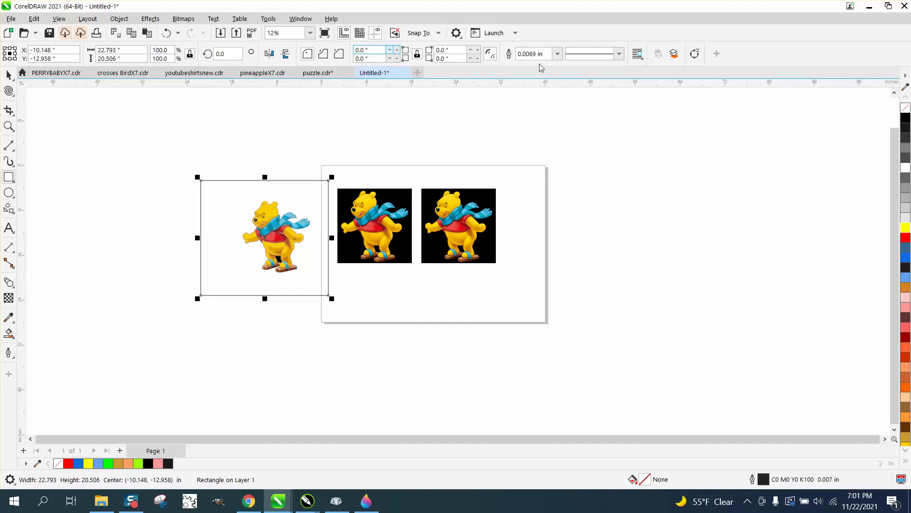
pyautogui.click(902, 229)
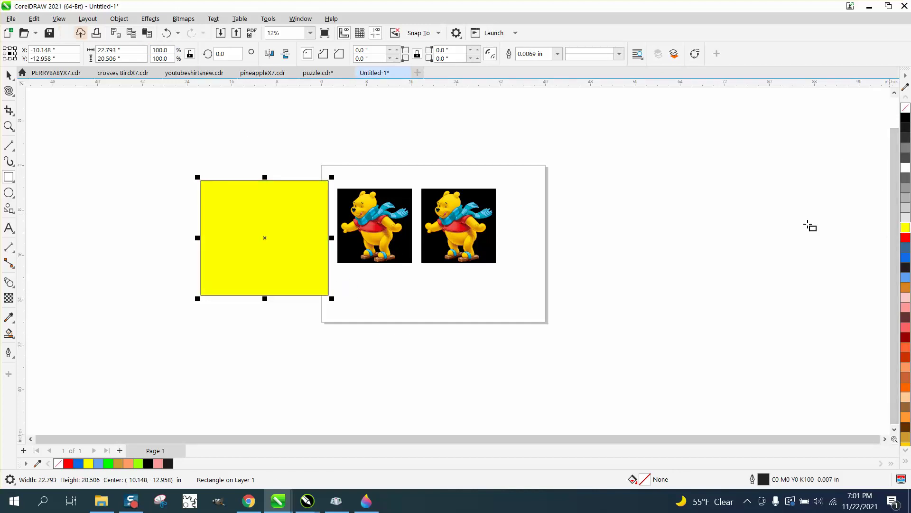
# Step: Send the yellow rectangle to the back of the page behind the bear
pyautogui.click(118, 18)
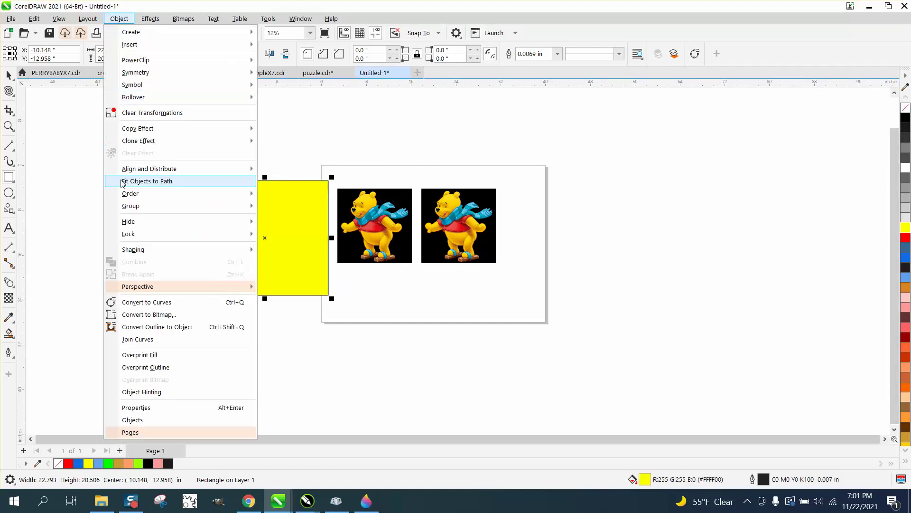
pyautogui.click(285, 208)
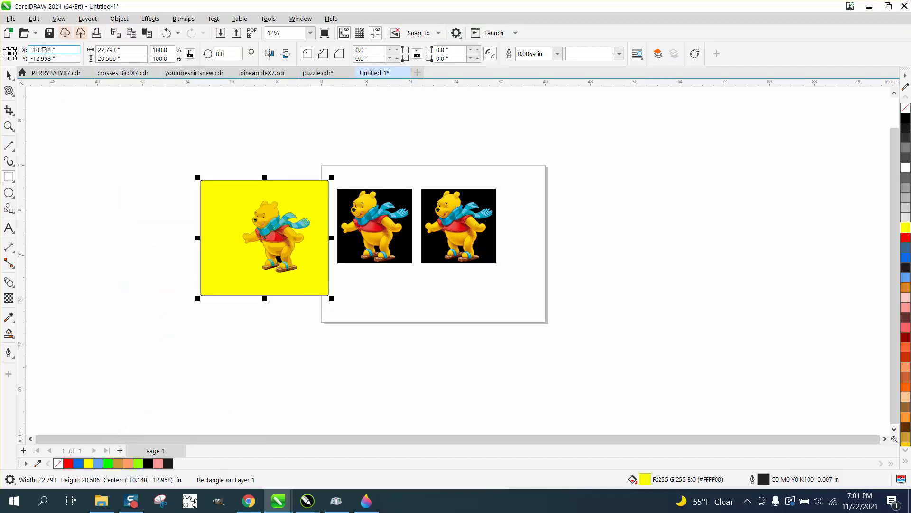
pyautogui.click(8, 125)
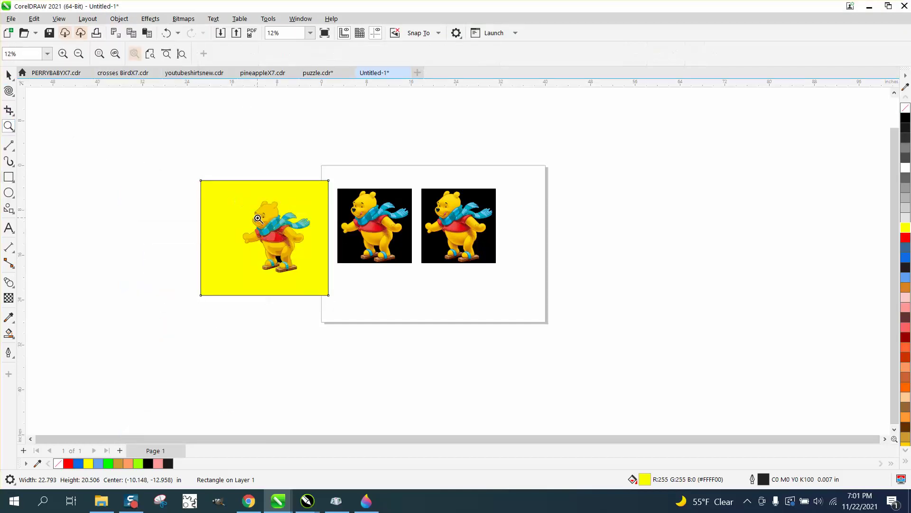
pyautogui.scroll(8, 278, 220)
pyautogui.scroll(-4, 283, 215)
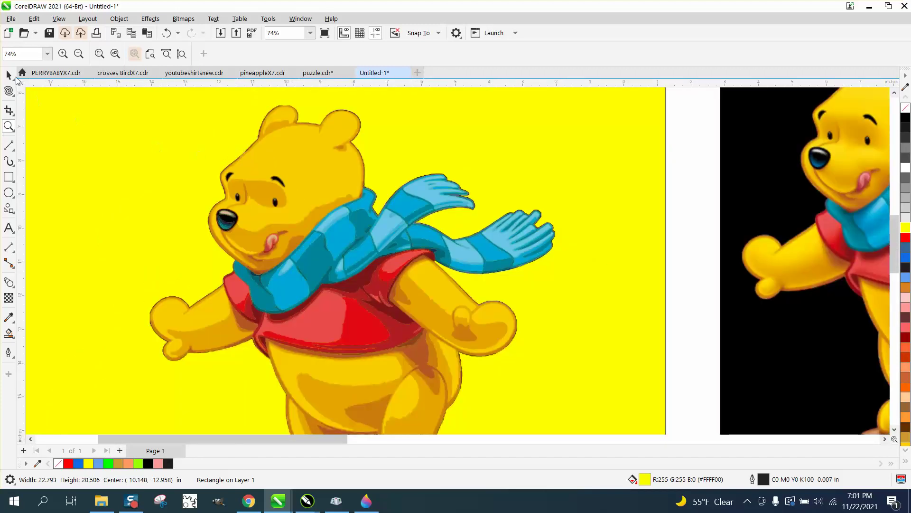
pyautogui.click(9, 74)
pyautogui.scroll(-2, 304, 190)
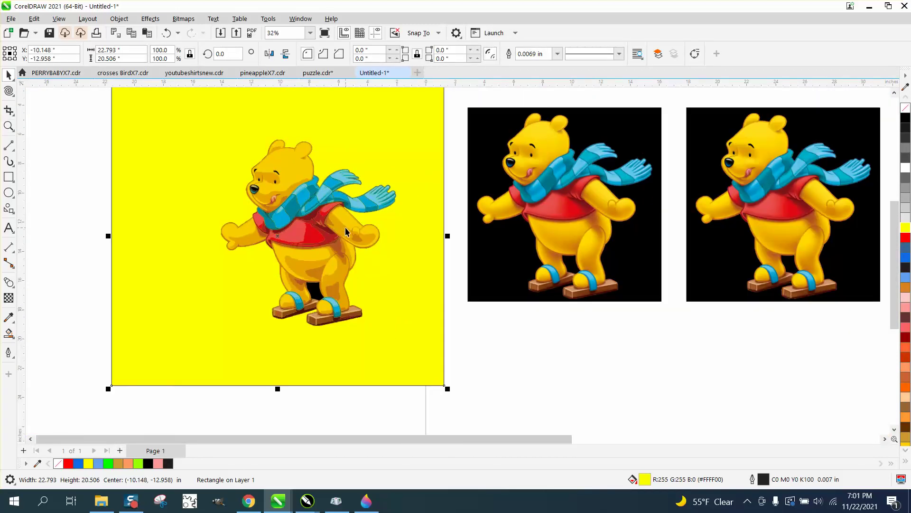
# Step: Undo the yellow rectangle and trace move, then redo the move left of the page
pyautogui.click(167, 34)
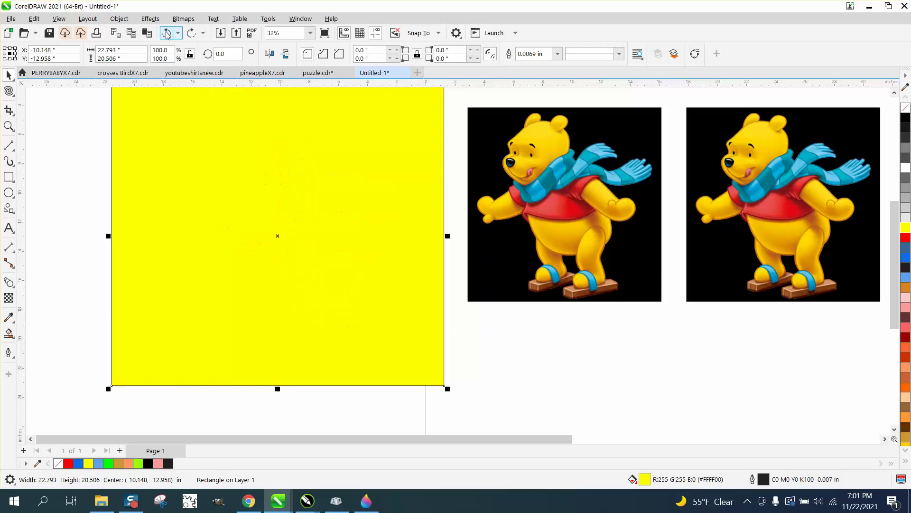
pyautogui.click(166, 34)
pyautogui.click(167, 34)
pyautogui.click(166, 34)
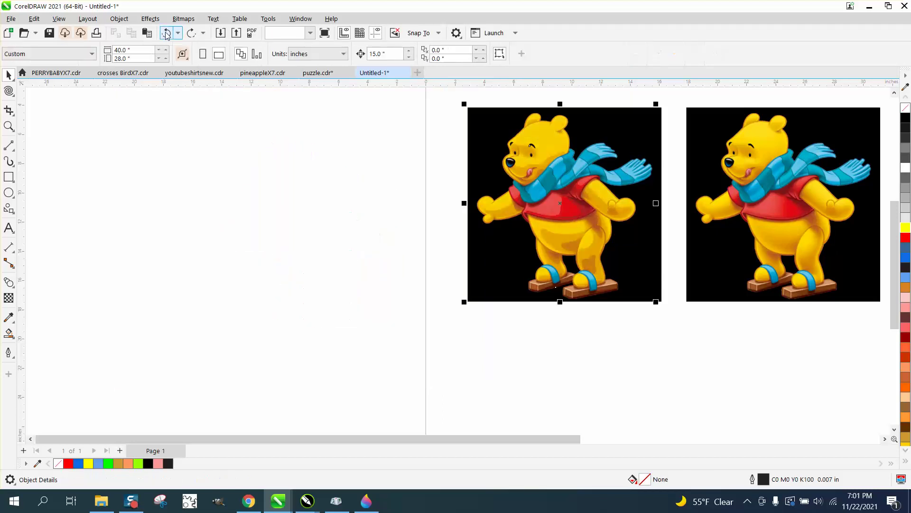
pyautogui.hotkey('ctrl', 'shift', 'z')
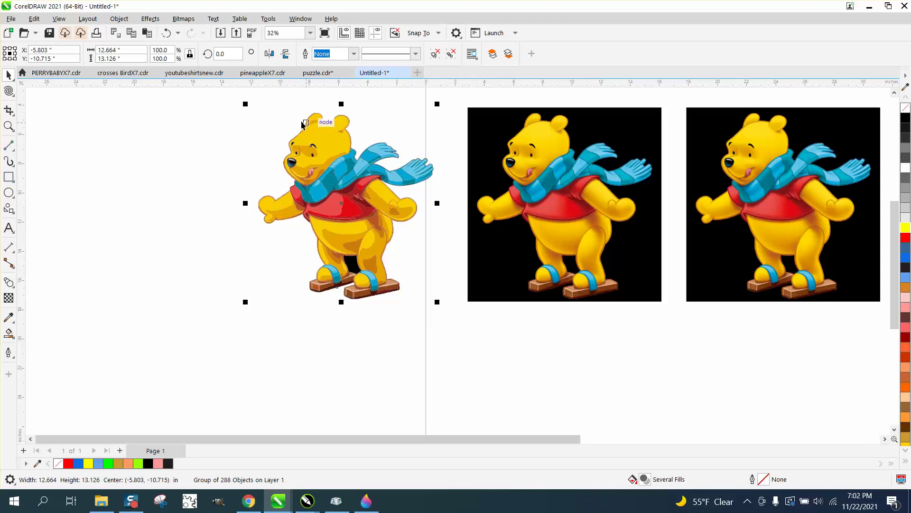
# Step: Draw a new rectangle framing the traced Pooh for Smart Fill
pyautogui.click(9, 177)
pyautogui.moveTo(223, 98); pyautogui.dragTo(458, 324)
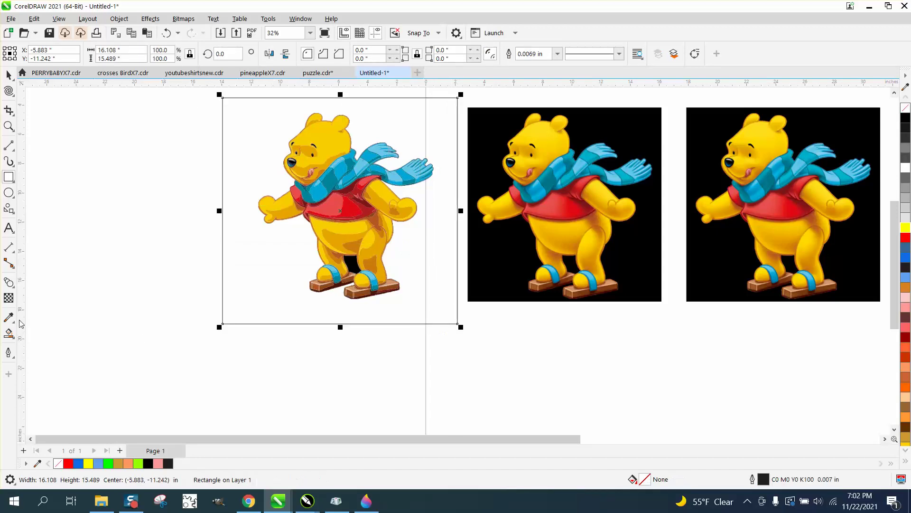
pyautogui.click(9, 332)
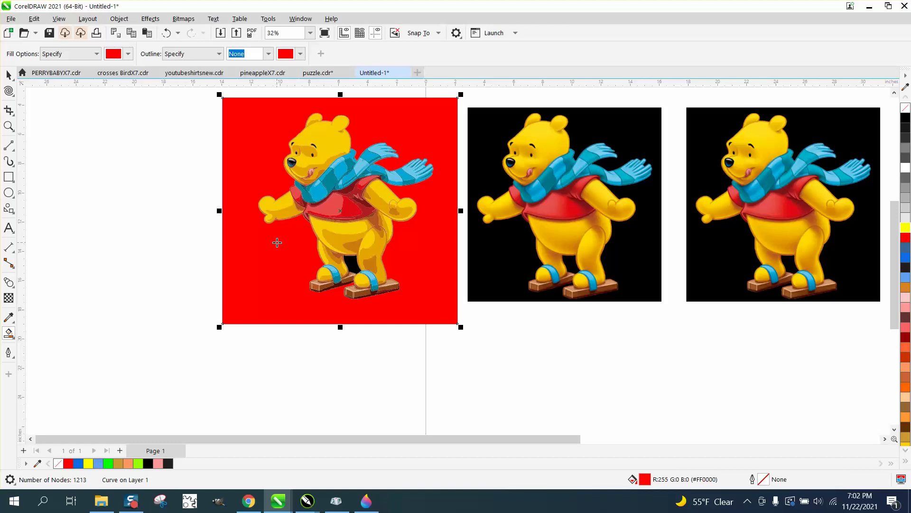
# Step: Move the red cutout shape aside, remove its fill and give it a black outline
pyautogui.hotkey('shift', 'Left')
pyautogui.hotkey('shift', 'Left')
pyautogui.hotkey('shift', 'Left')
pyautogui.hotkey('shift', 'Left')
pyautogui.hotkey('shift', 'Left')
pyautogui.hotkey('shift', 'Left')
pyautogui.hotkey('shift', 'Left')
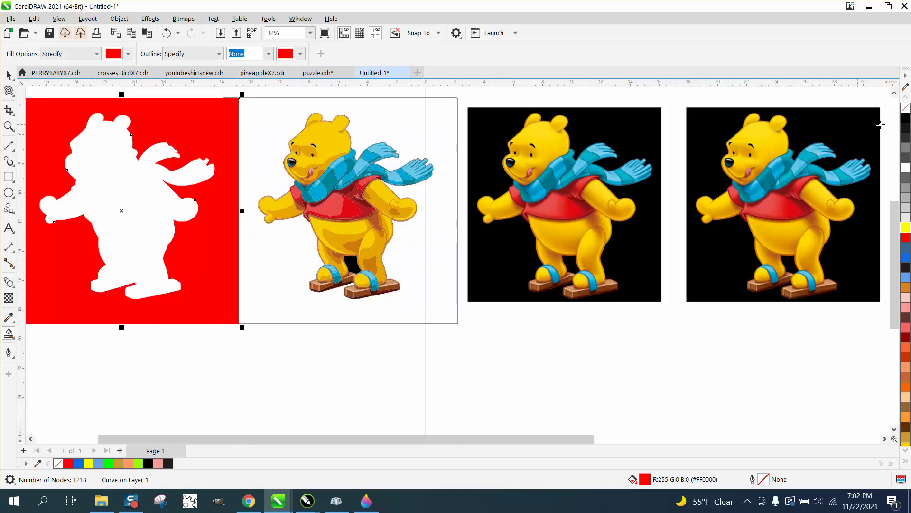
pyautogui.click(905, 108)
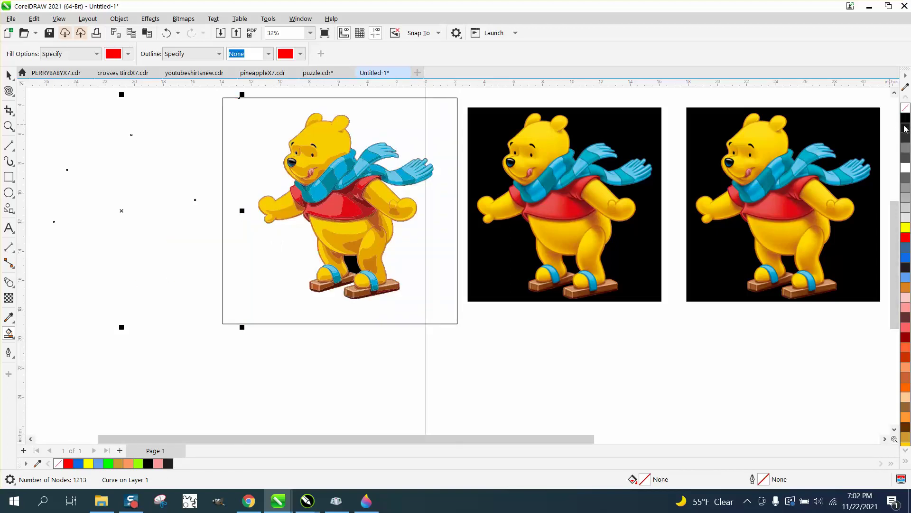
pyautogui.rightClick(905, 121)
pyautogui.scroll(-1, 409, 182)
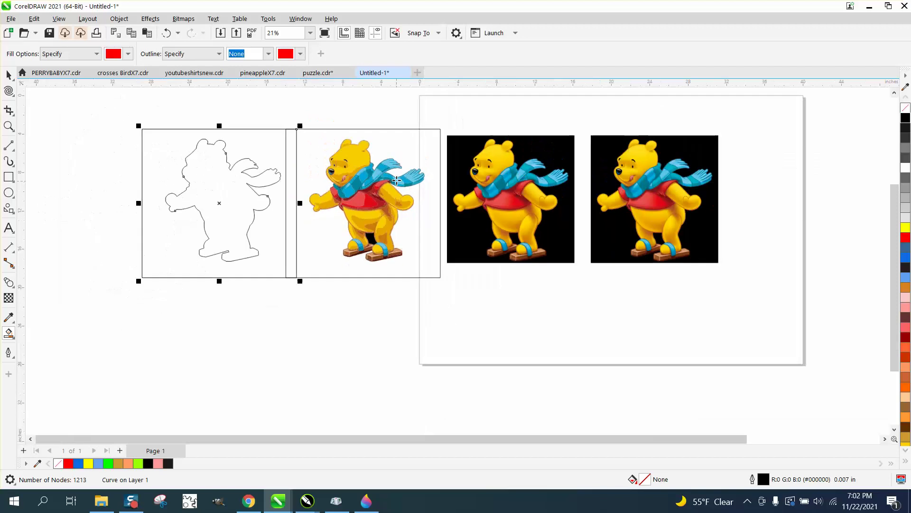
pyautogui.moveTo(411, 177); pyautogui.dragTo(253, 175)
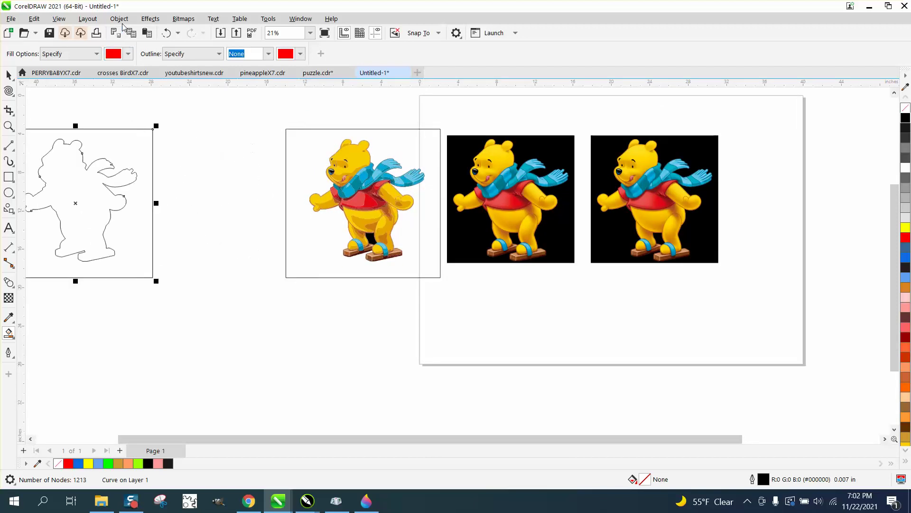
# Step: Break the curve apart, delete the frame, and nudge the bear outline past the third image
pyautogui.click(119, 19)
pyautogui.click(177, 274)
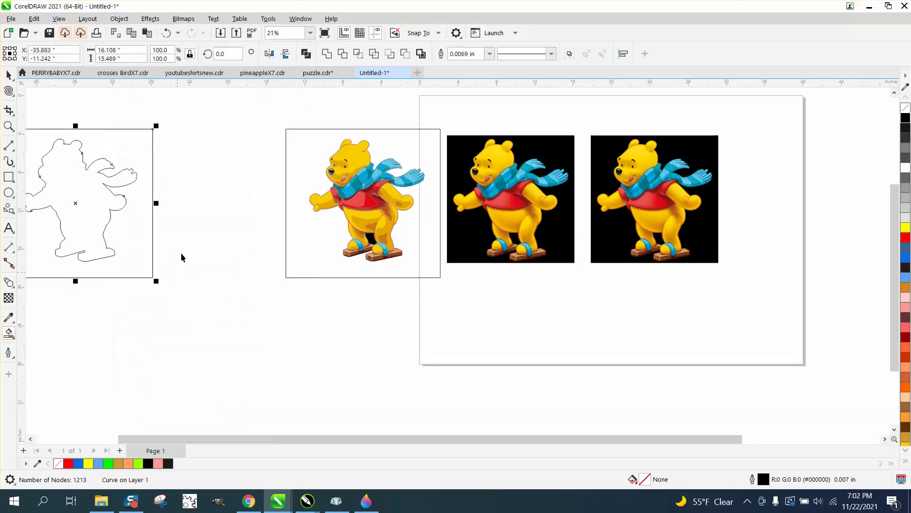
pyautogui.click(146, 173)
pyautogui.click(152, 160)
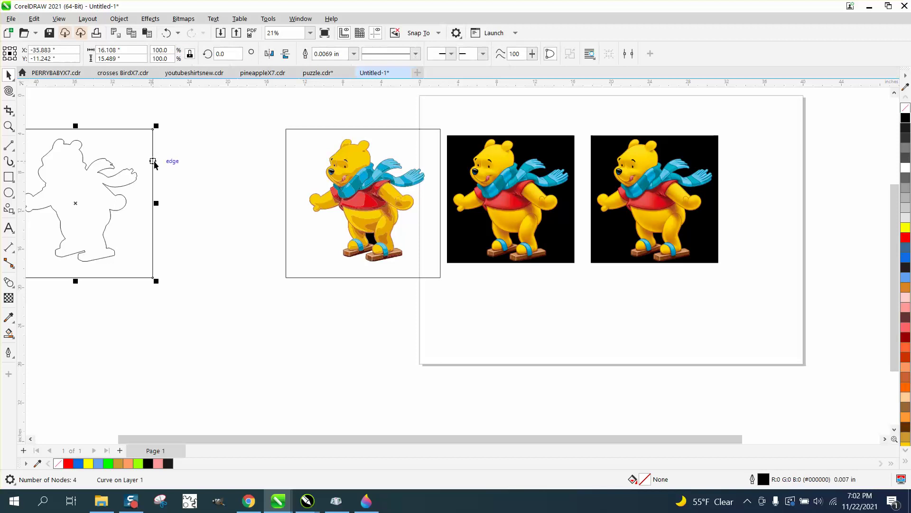
pyautogui.press('Delete')
pyautogui.click(119, 185)
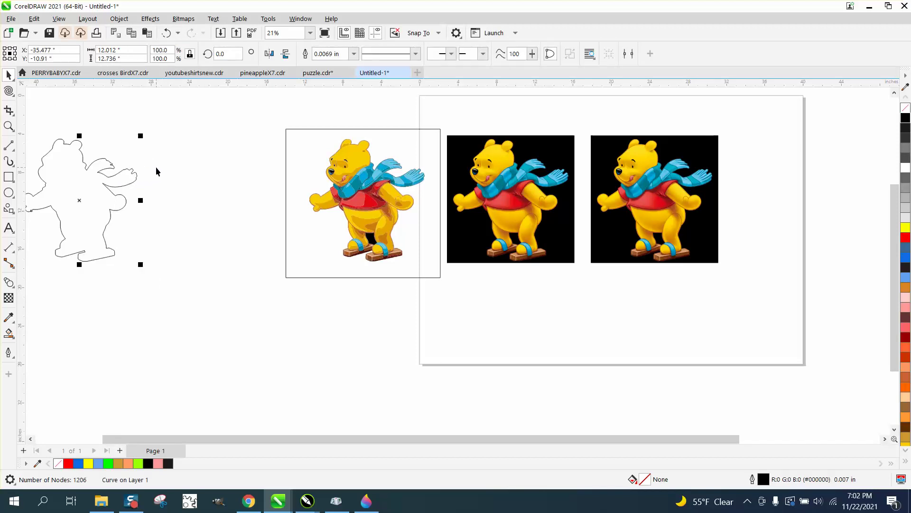
pyautogui.press('Right')
pyautogui.press('Right')
pyautogui.press('Right')
pyautogui.press('Right')
pyautogui.press('Right')
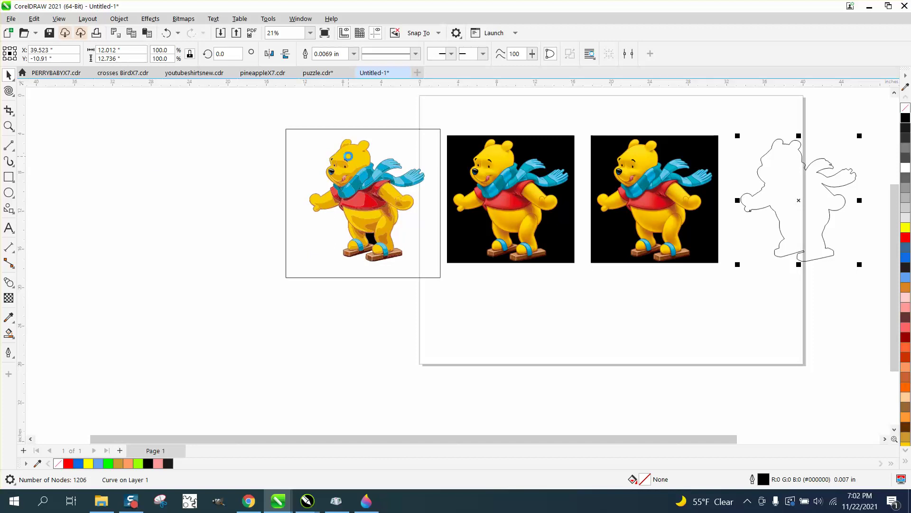
pyautogui.press('Tab')
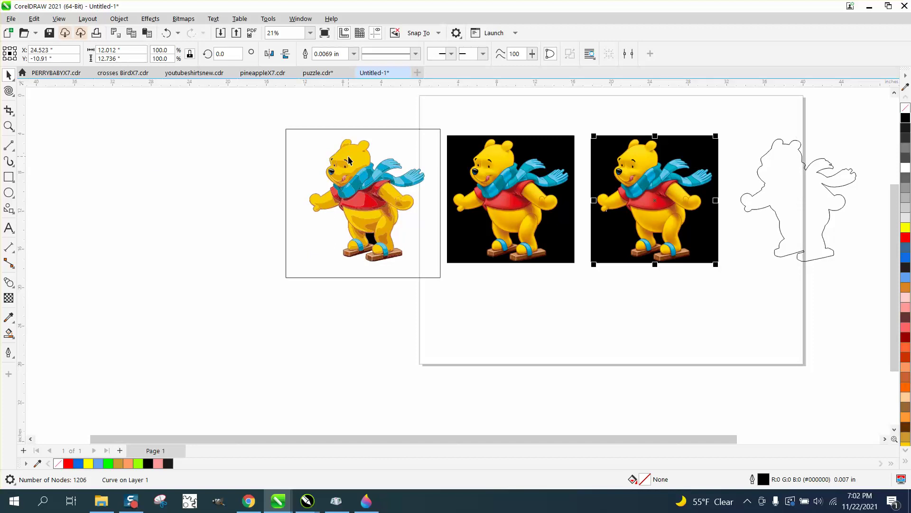
# Step: Intersect the third image with the bear shape and move the cut-out Pooh down
pyautogui.moveTo(579, 120); pyautogui.dragTo(732, 288)
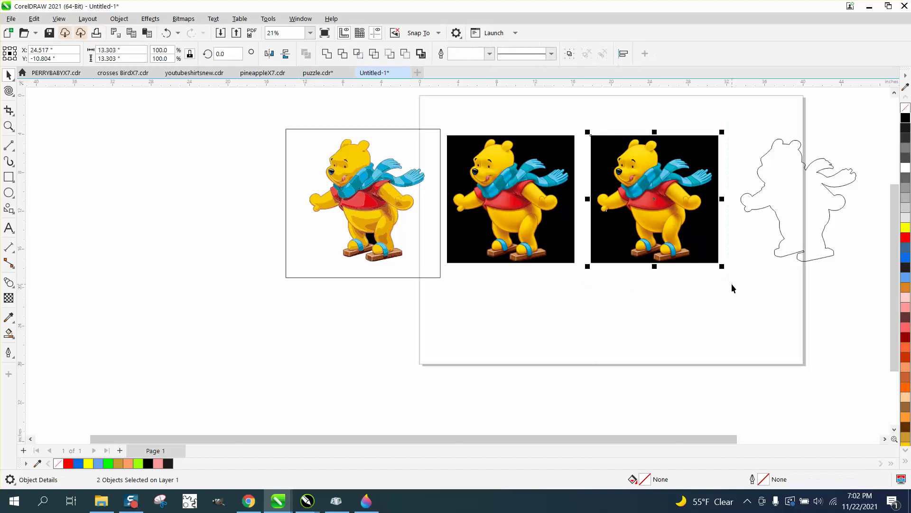
pyautogui.click(358, 53)
pyautogui.press('Down')
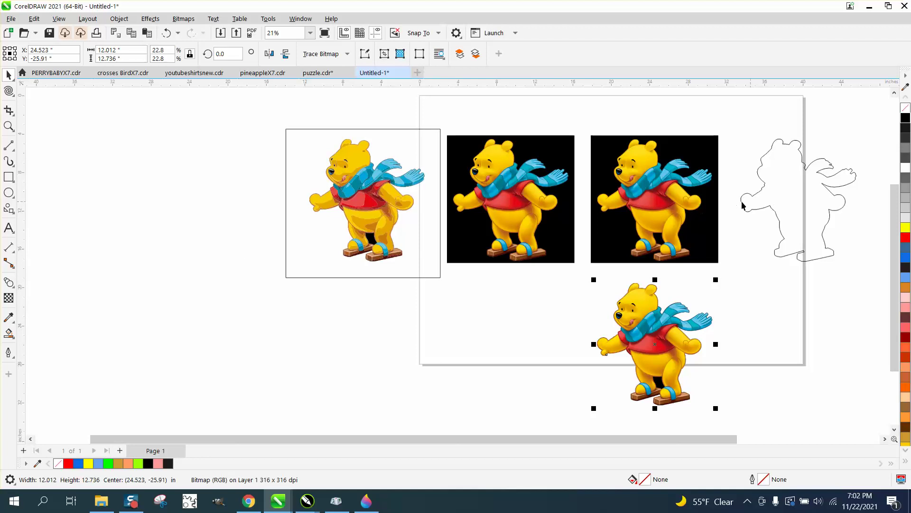
# Step: Cancel an accidental curve move and select the bear outline on the right
pyautogui.moveTo(688, 201); pyautogui.dragTo(657, 214)
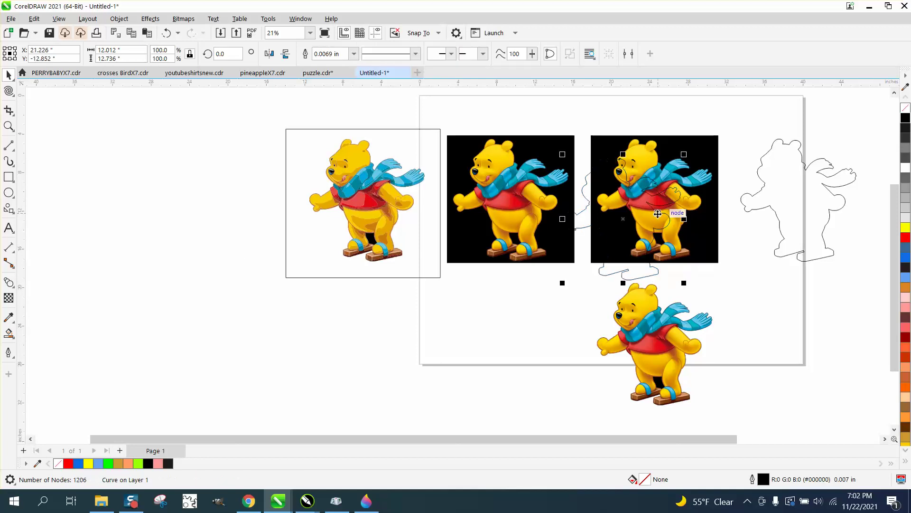
pyautogui.press('Escape')
pyautogui.click(795, 211)
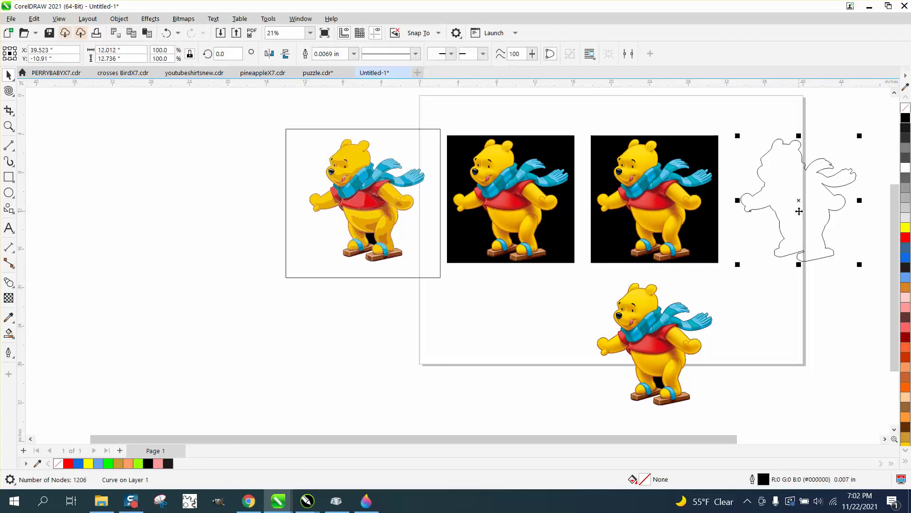
# Step: Fill the bear outline red, place it on the black image, and undo a wrong shaping attempt
pyautogui.click(902, 238)
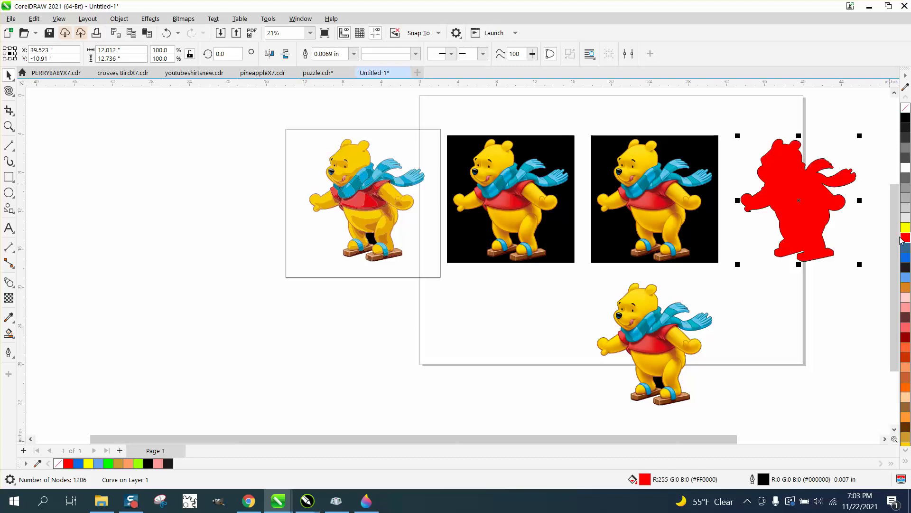
pyautogui.press('Left')
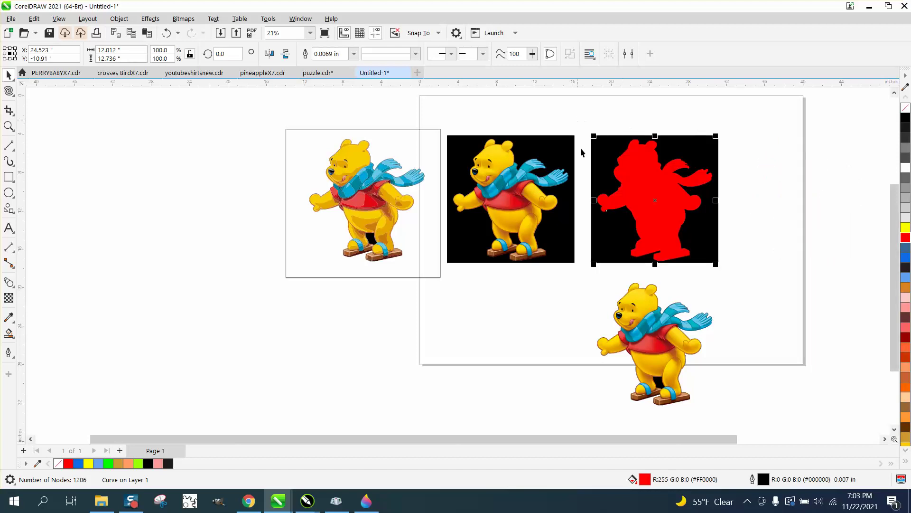
pyautogui.moveTo(578, 124); pyautogui.dragTo(757, 279)
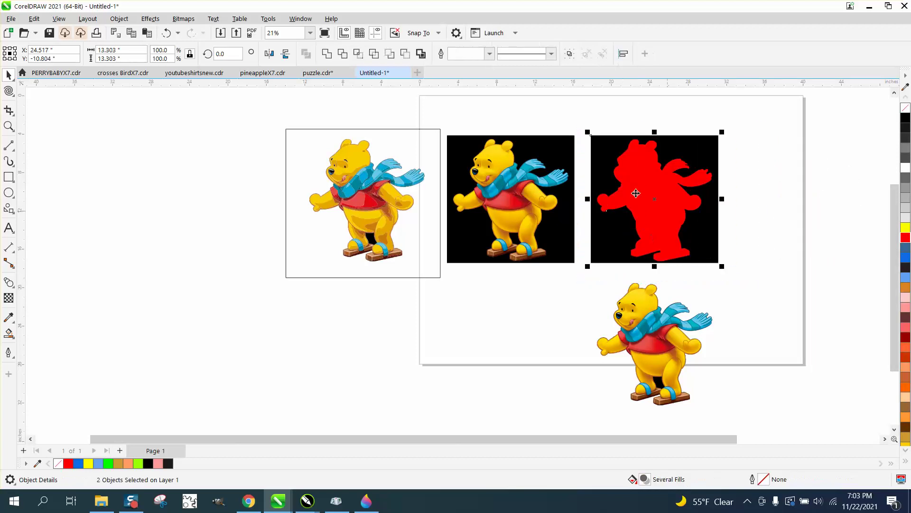
pyautogui.click(405, 54)
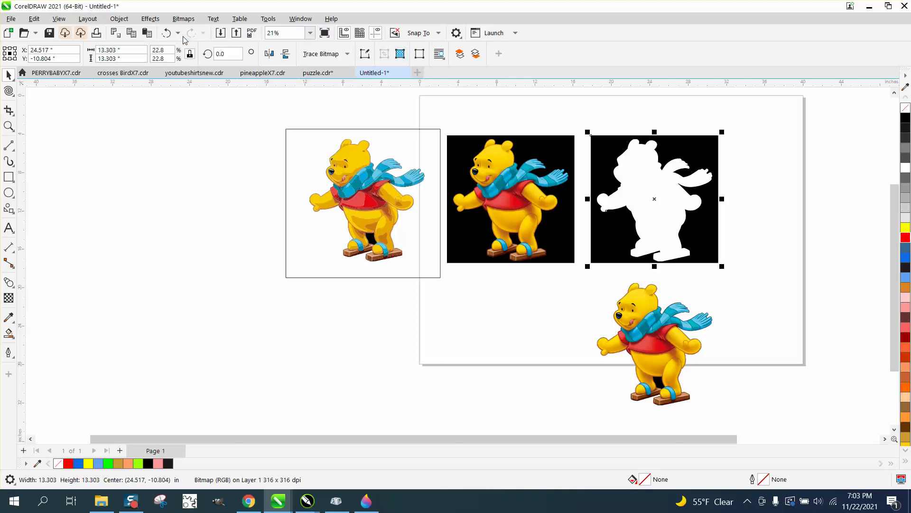
pyautogui.click(167, 33)
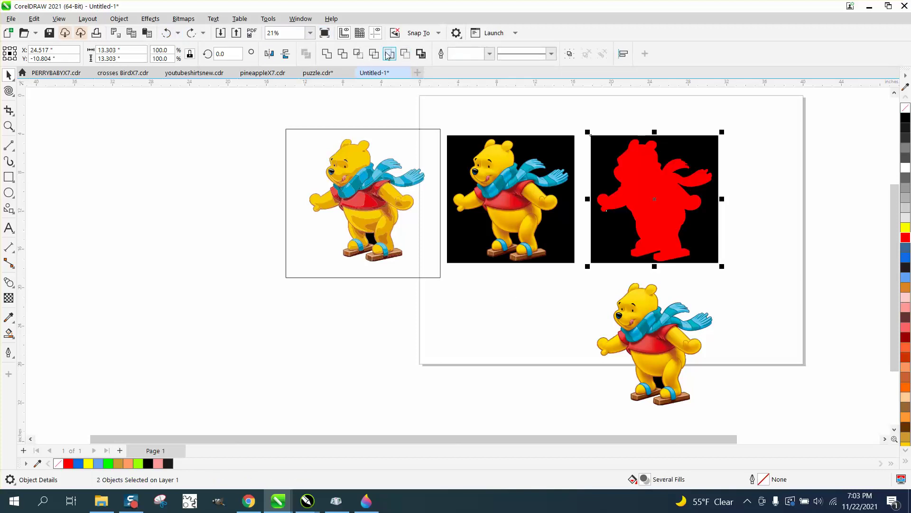
pyautogui.click(389, 54)
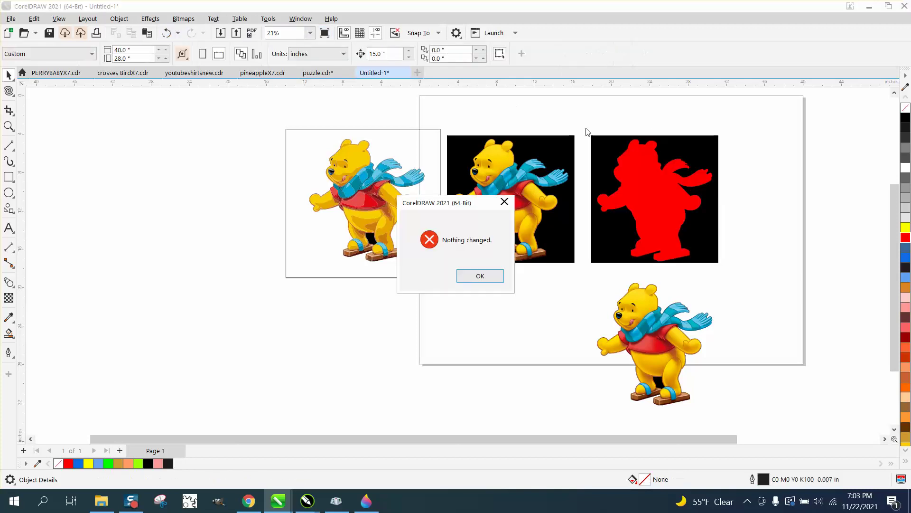
pyautogui.click(499, 272)
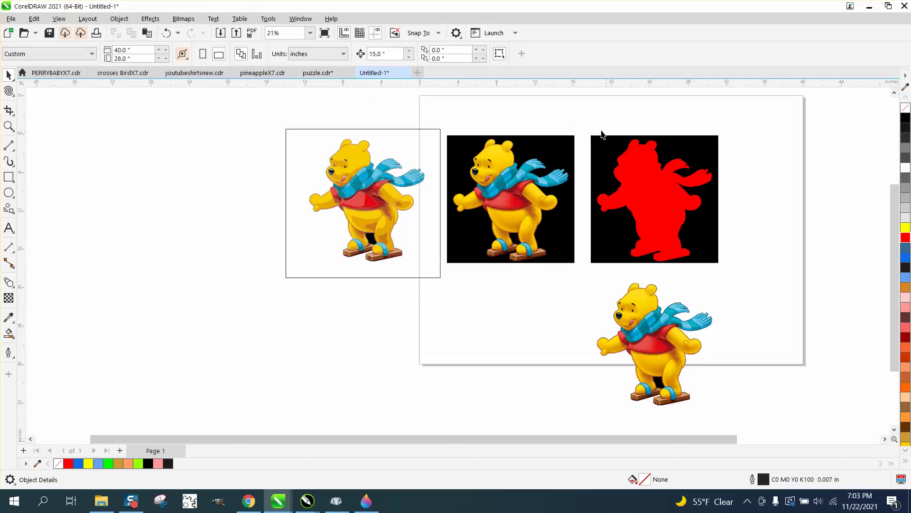
# Step: Intersect the red silhouette with the black image for a clean Pooh cut-out
pyautogui.moveTo(601, 131); pyautogui.dragTo(768, 281)
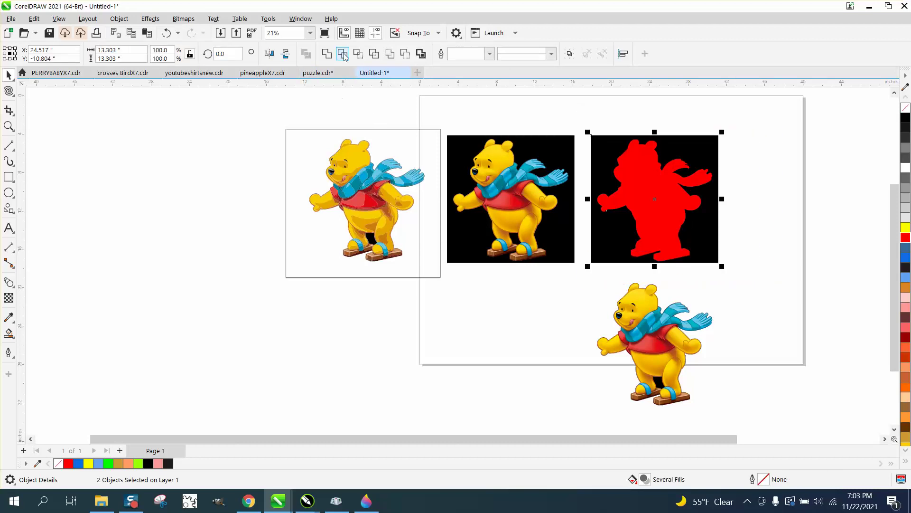
pyautogui.click(358, 54)
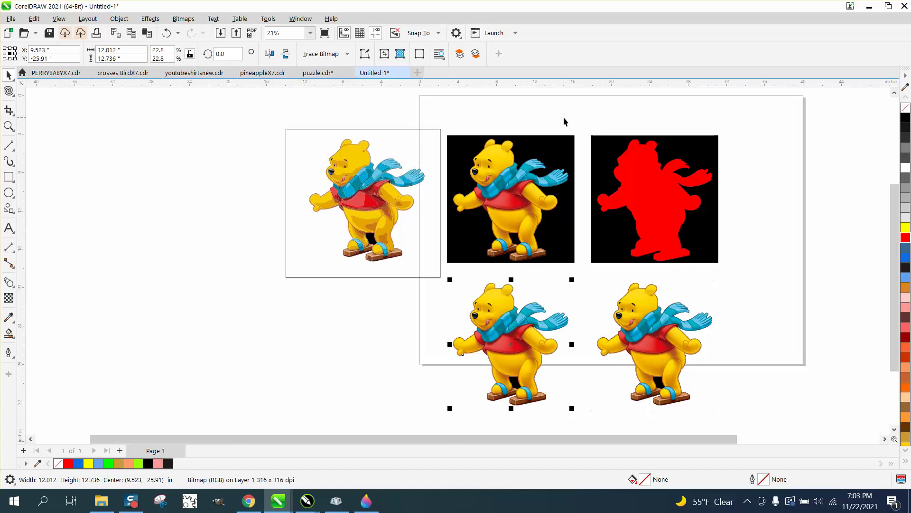
pyautogui.click(8, 125)
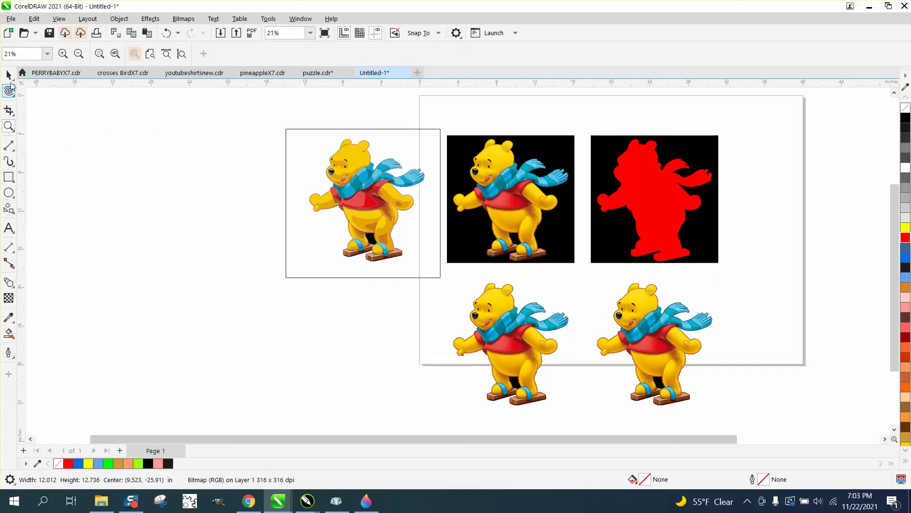
# Step: Zoom in on the lower Pooh's head to check the cut-out edges
pyautogui.moveTo(468, 283); pyautogui.dragTo(539, 318)
pyautogui.scroll(-3, 406, 260)
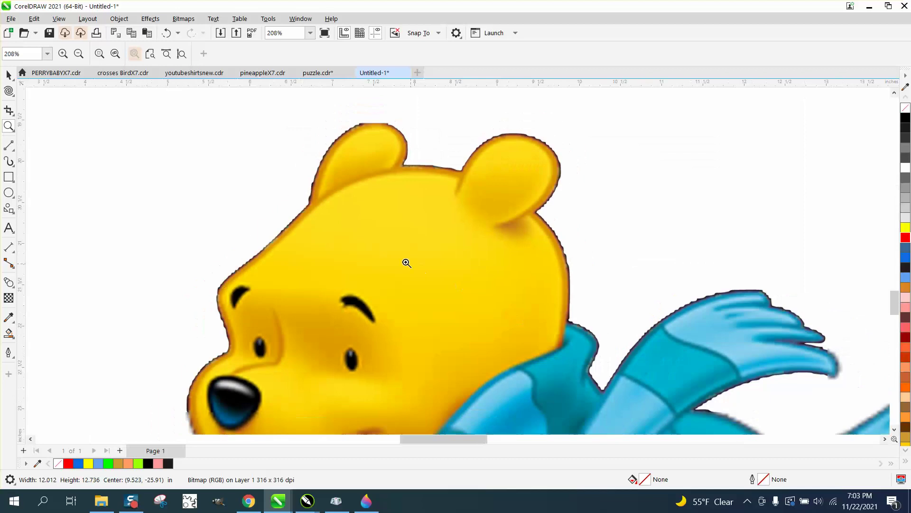
pyautogui.scroll(-6, 393, 249)
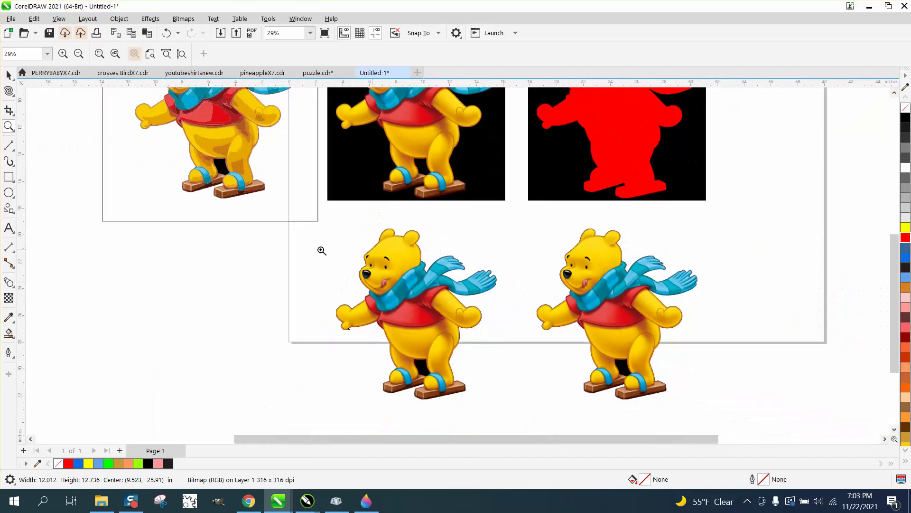
# Step: Draw a large yellow rectangle around both cut-out Poohs and send it behind them
pyautogui.press('F6')
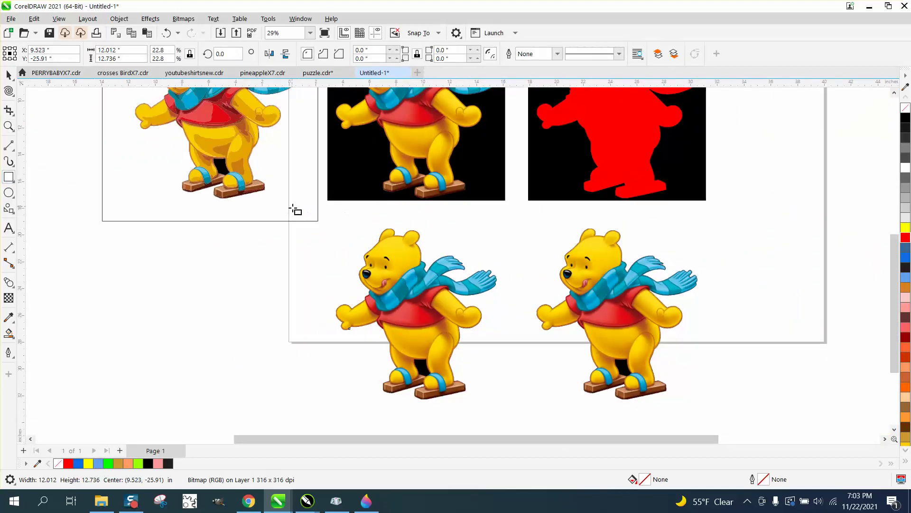
pyautogui.moveTo(293, 213); pyautogui.dragTo(732, 417)
pyautogui.click(905, 227)
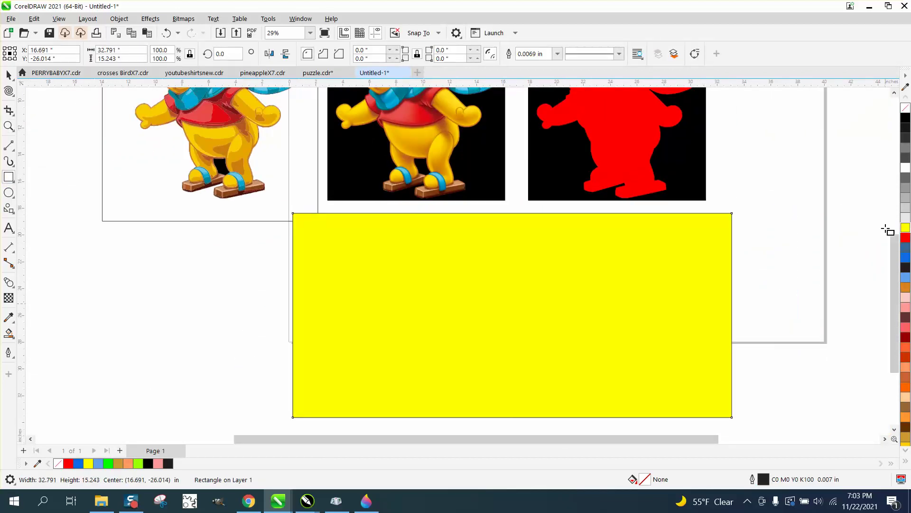
pyautogui.click(119, 19)
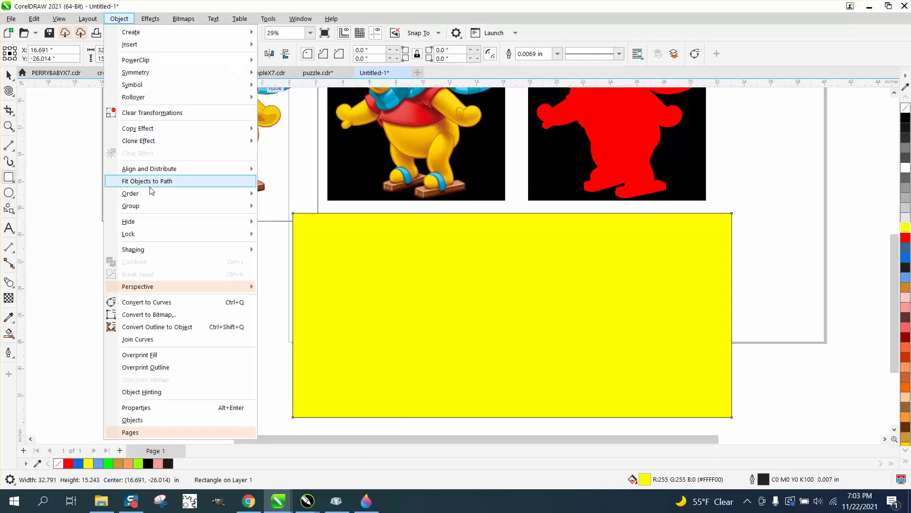
pyautogui.moveTo(229, 196)
pyautogui.click(278, 206)
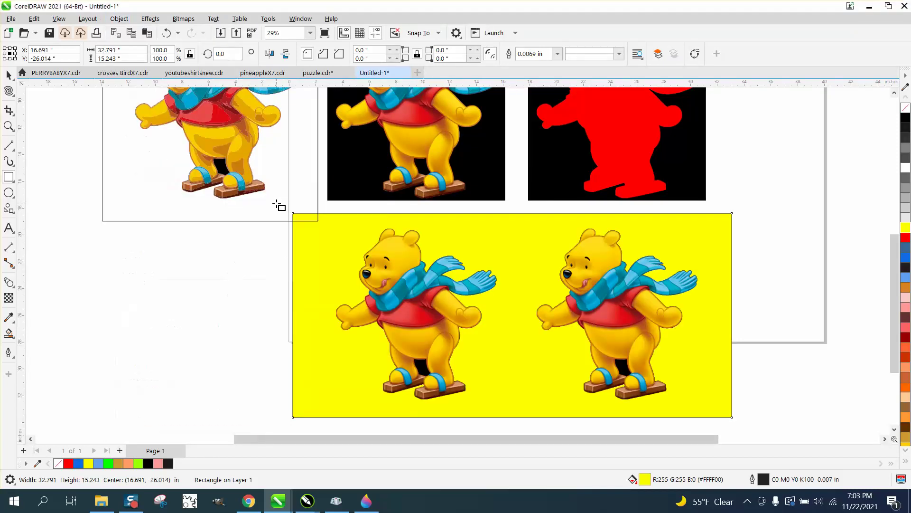
# Step: Select the yellow backing rectangle behind the two bears
pyautogui.click(8, 75)
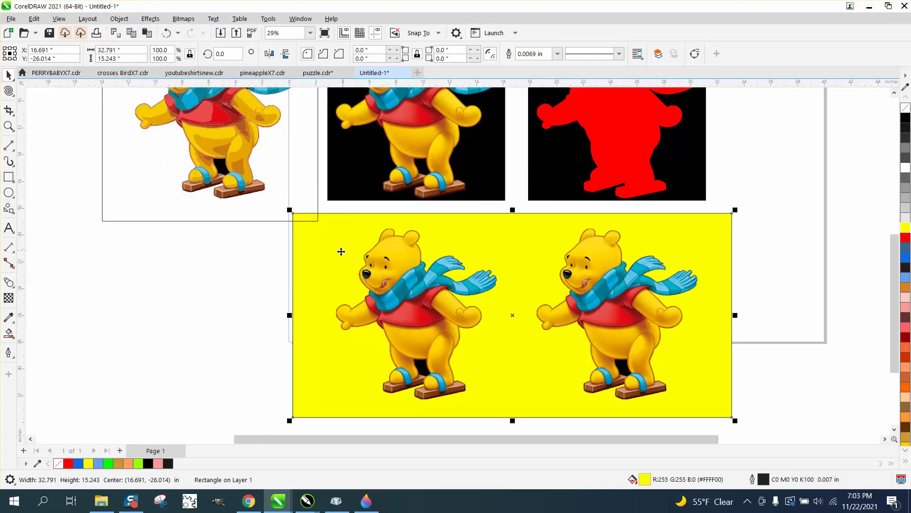
pyautogui.click(341, 255)
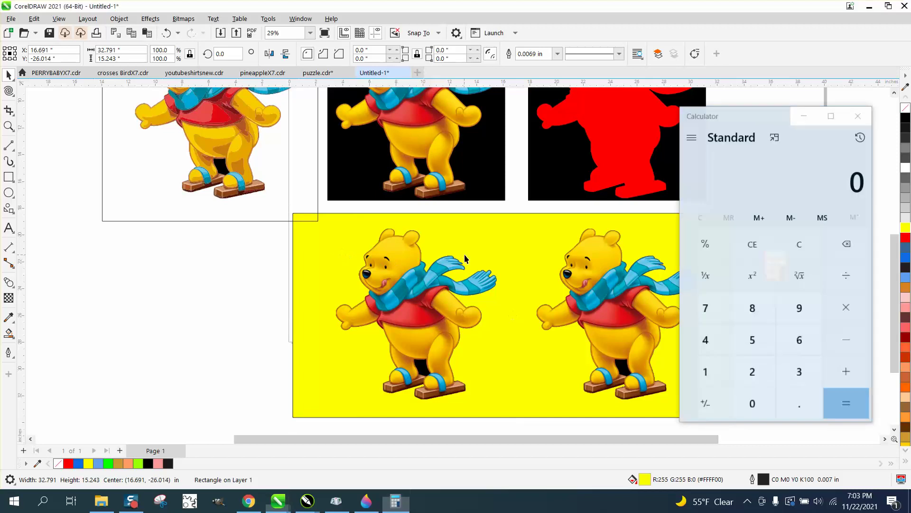
pyautogui.click(465, 257)
pyautogui.click(501, 257)
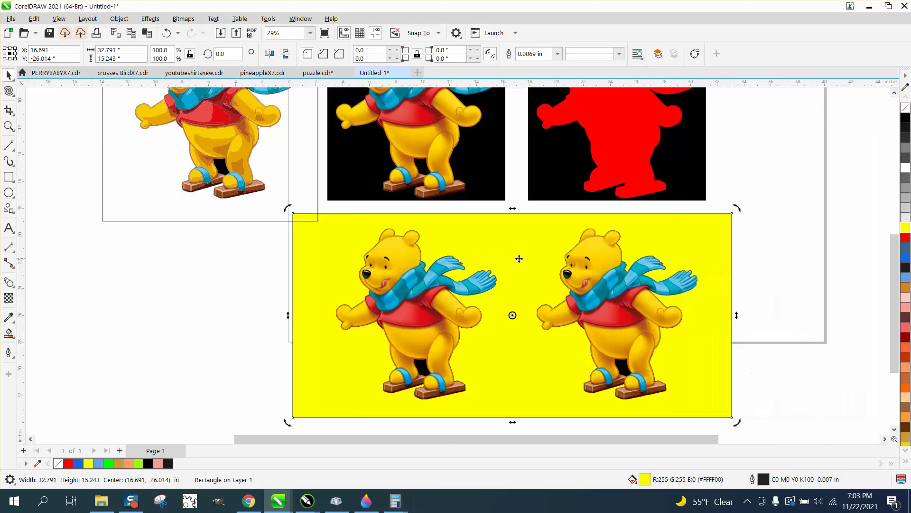
pyautogui.press('Delete')
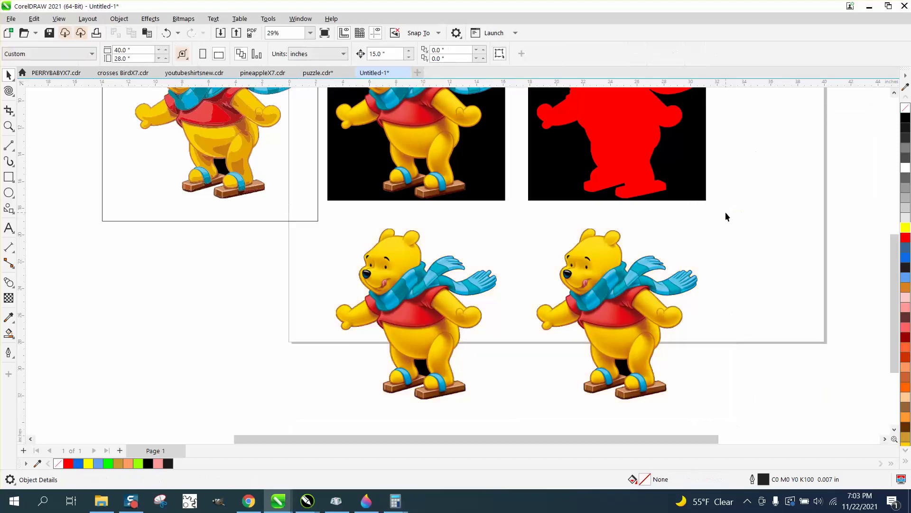
pyautogui.scroll(-2, 629, 243)
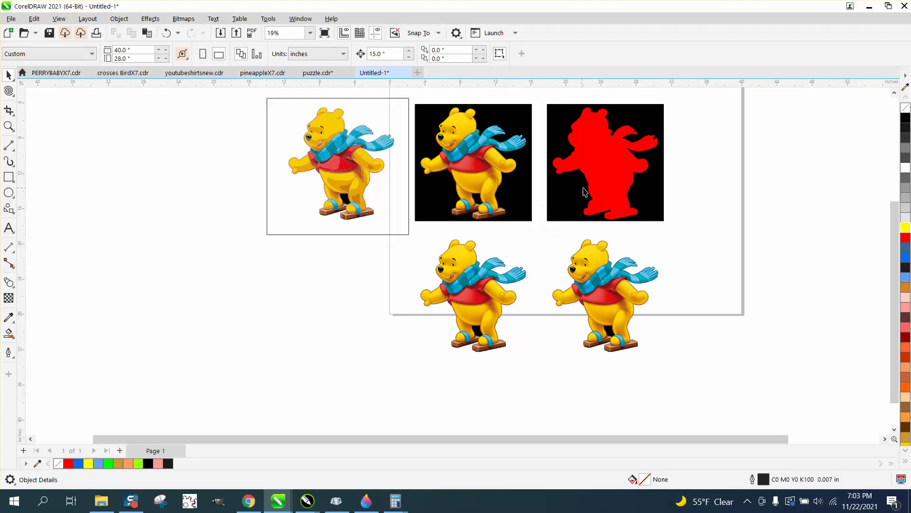
pyautogui.click(615, 180)
pyautogui.press('Right')
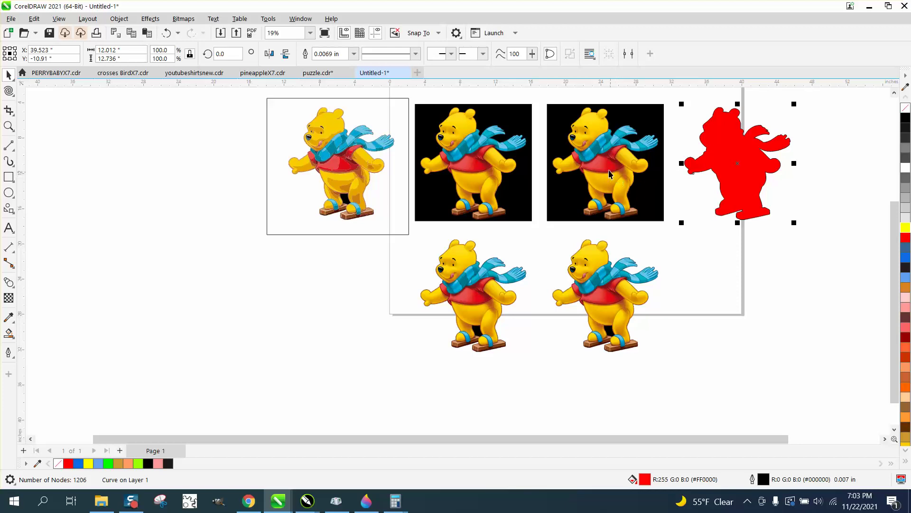
pyautogui.hotkey('ctrl', 'z')
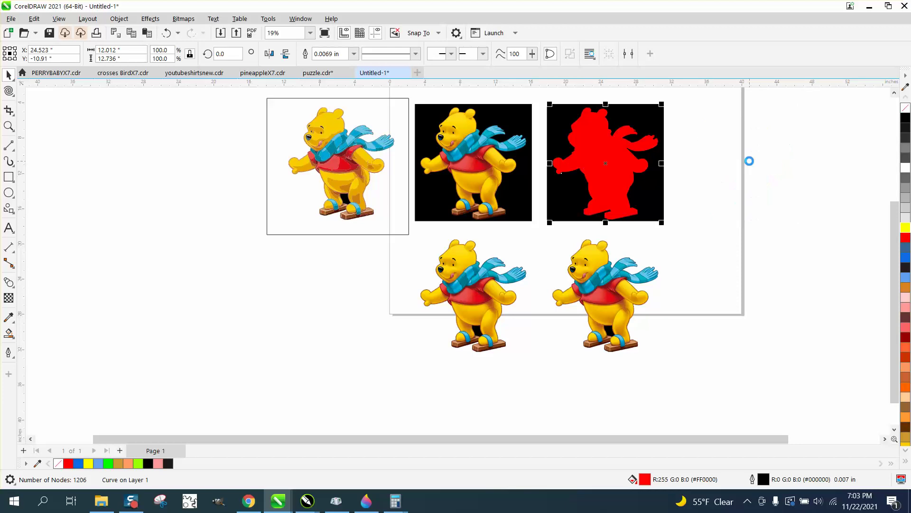
pyautogui.moveTo(536, 97); pyautogui.dragTo(722, 250)
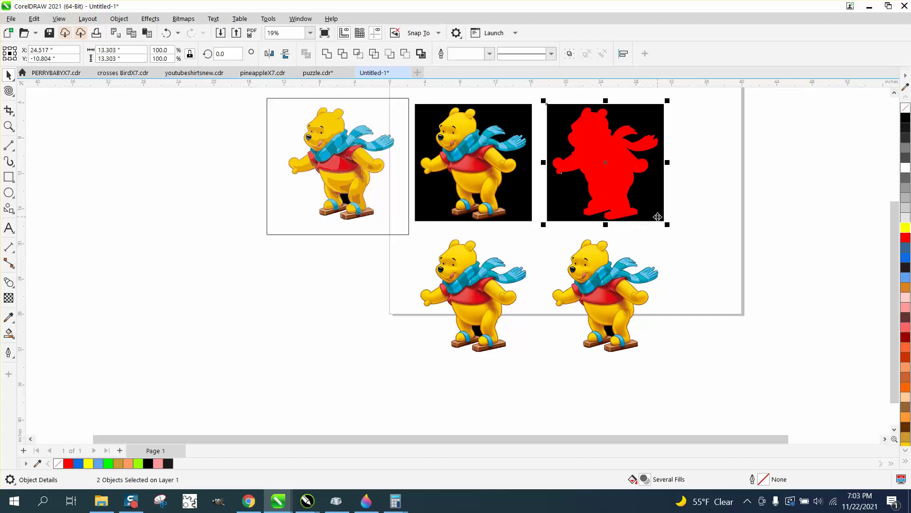
pyautogui.click(670, 208)
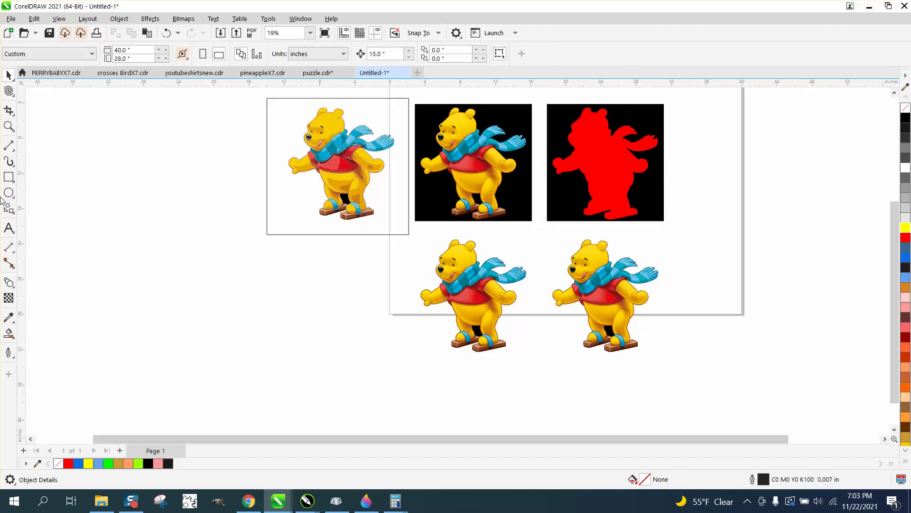
# Step: Draw a rectangle around the lower-right bear and fill it light blue (#629FED)
pyautogui.click(8, 177)
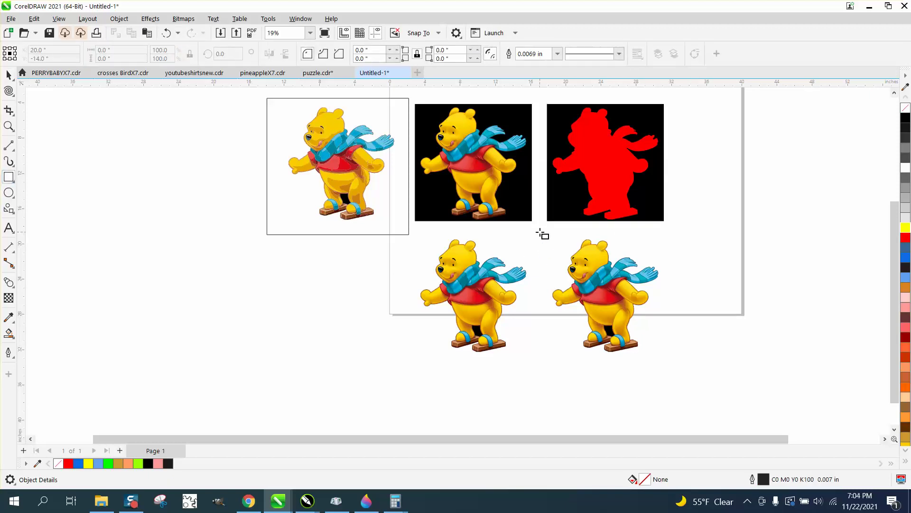
pyautogui.moveTo(534, 233)
pyautogui.mouseDown()
pyautogui.moveTo(560, 306)
pyautogui.moveTo(676, 364)
pyautogui.mouseUp()
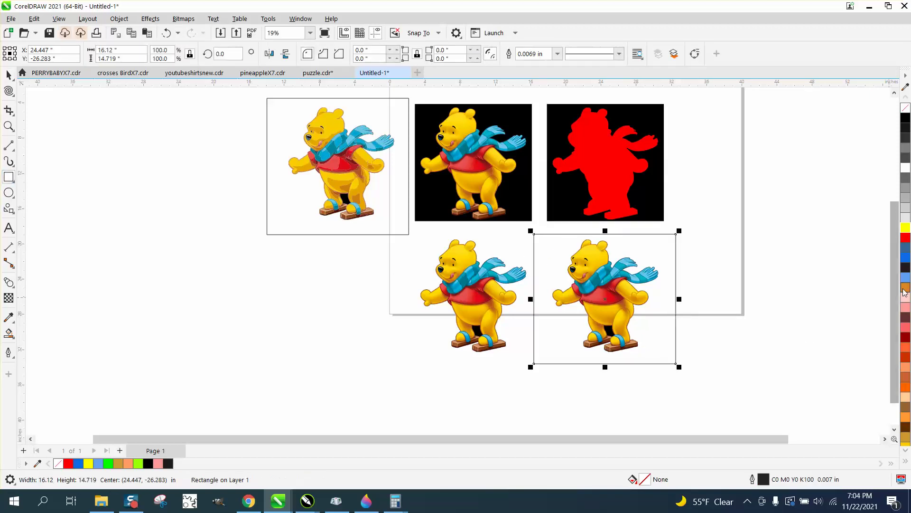
pyautogui.click(905, 278)
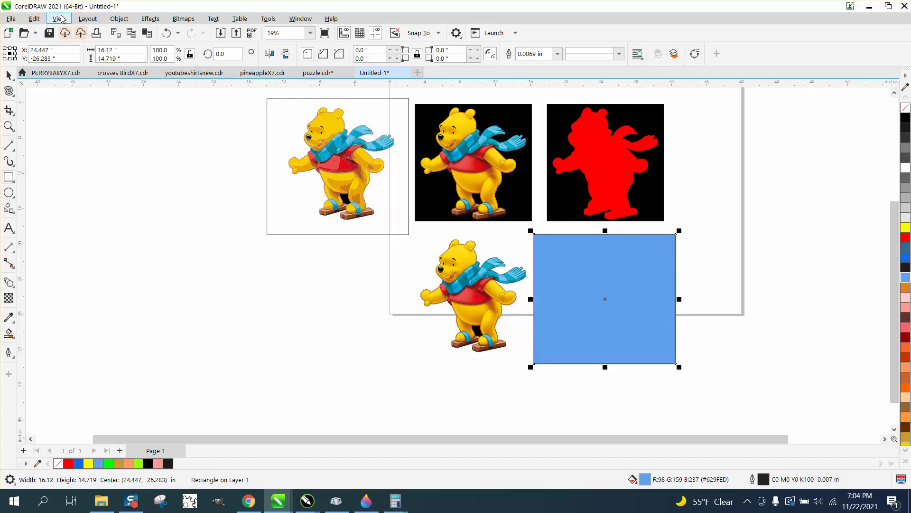
# Step: Send the blue rectangle to the back of the page, behind the bear
pyautogui.click(119, 19)
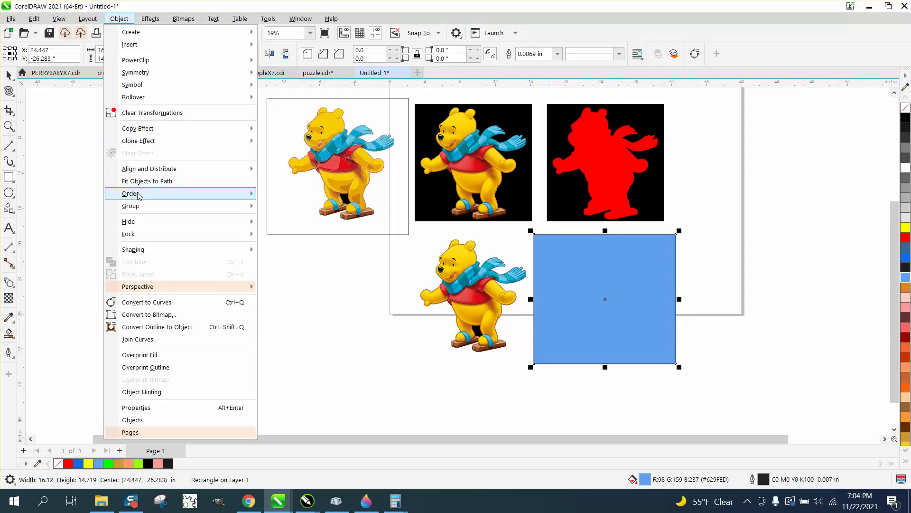
pyautogui.moveTo(139, 194)
pyautogui.click(280, 206)
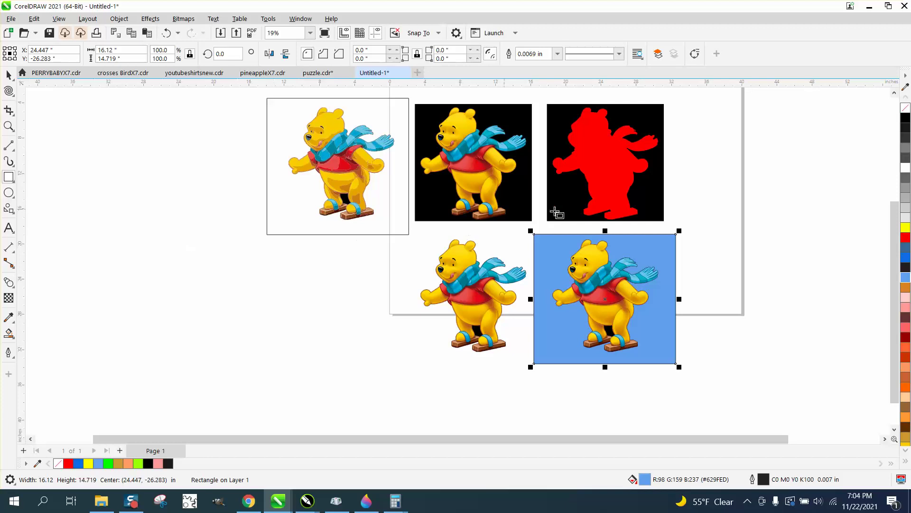
pyautogui.click(9, 125)
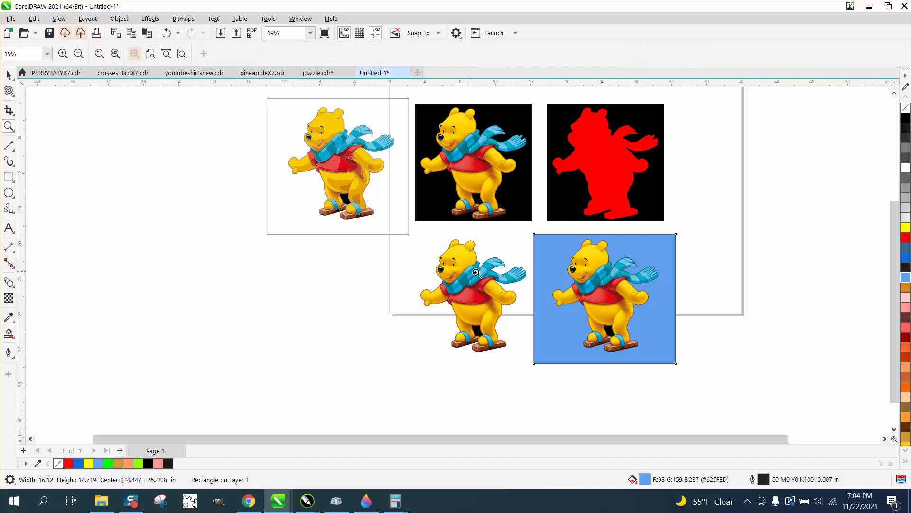
pyautogui.click(706, 407)
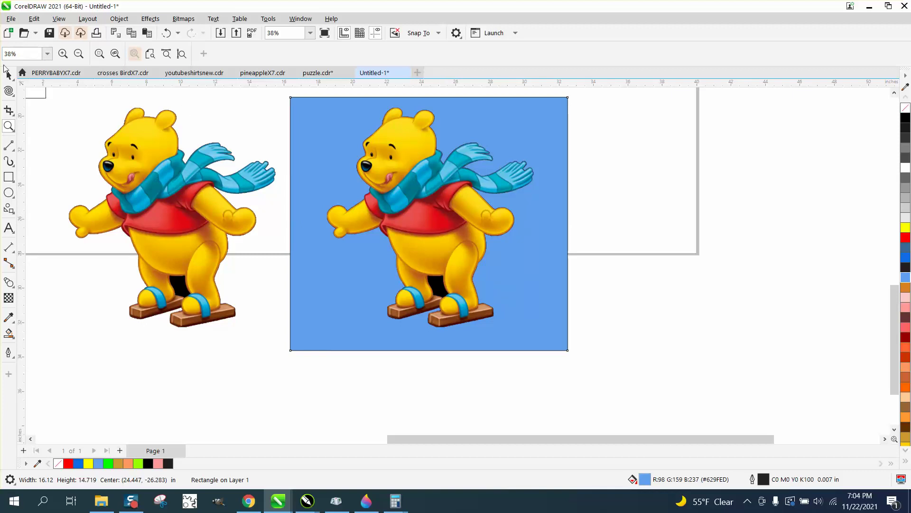
# Step: Try light grey, black and red-orange fills on the backing rectangle, settling on orange (#FF9933)
pyautogui.click(8, 75)
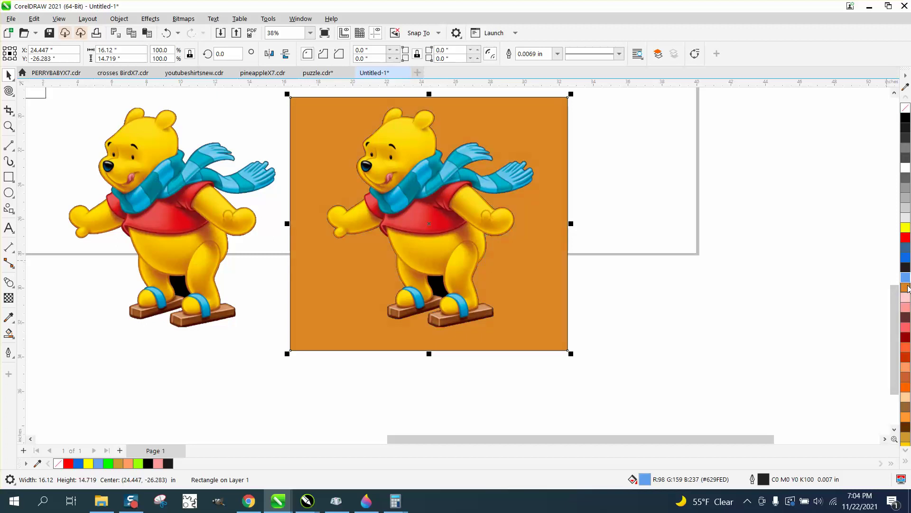
pyautogui.click(905, 218)
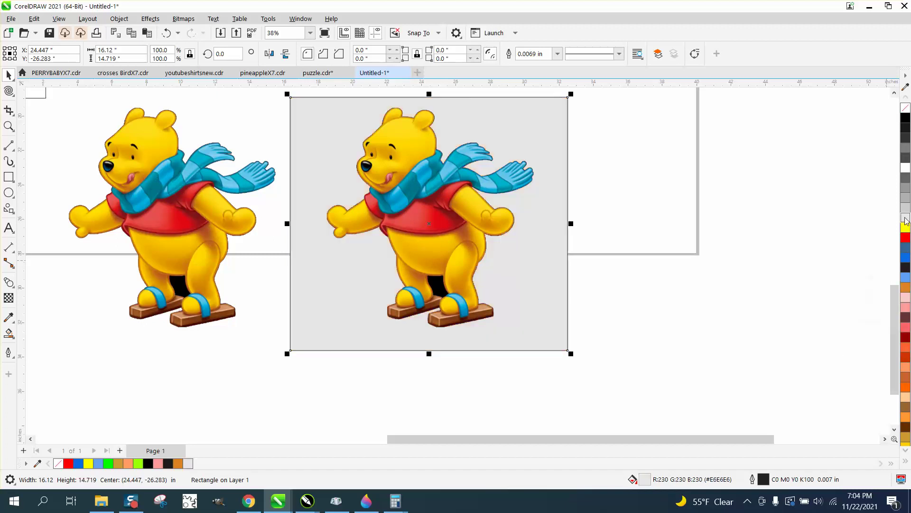
pyautogui.click(905, 119)
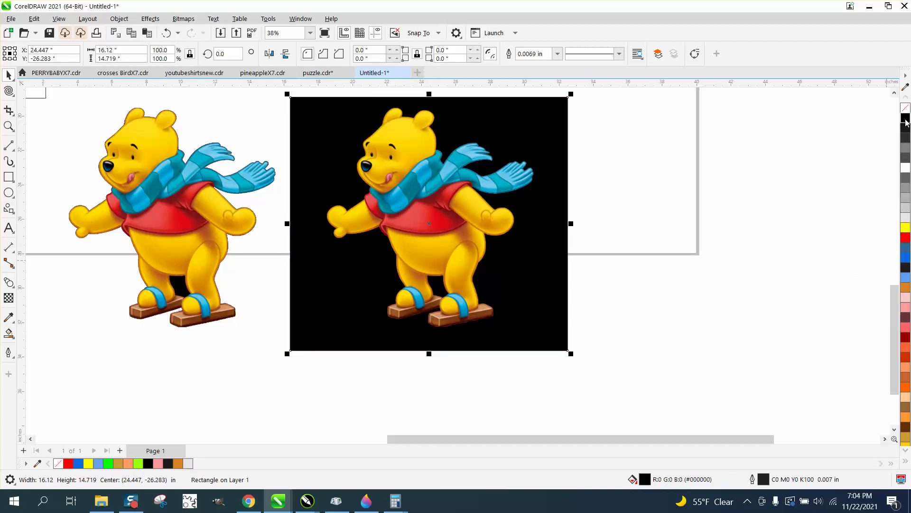
pyautogui.click(907, 359)
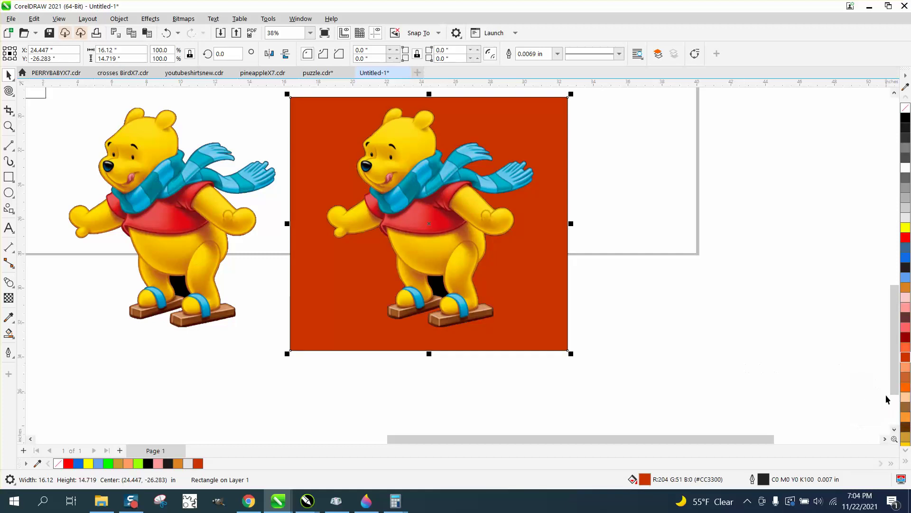
pyautogui.click(906, 416)
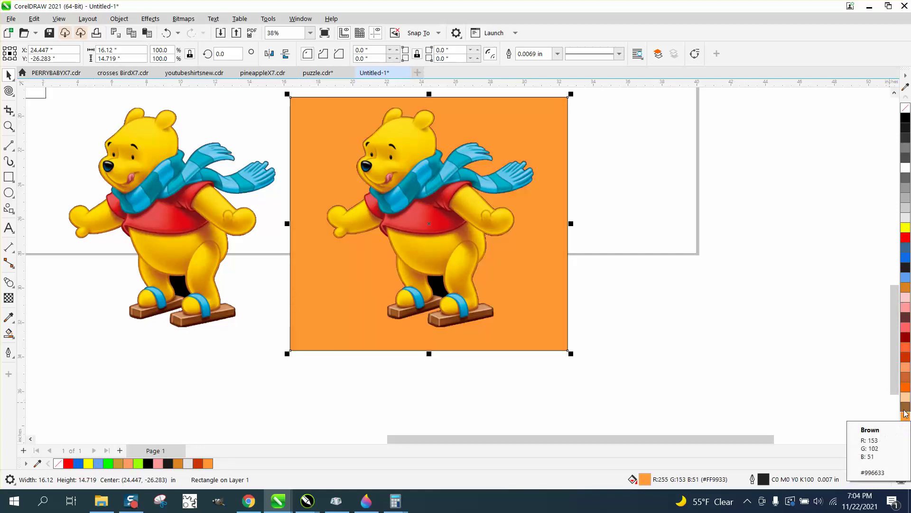
pyautogui.press('F3')
pyautogui.press('F3')
pyautogui.press('F3')
pyautogui.press('F3')
pyautogui.scroll(2, 585, 277)
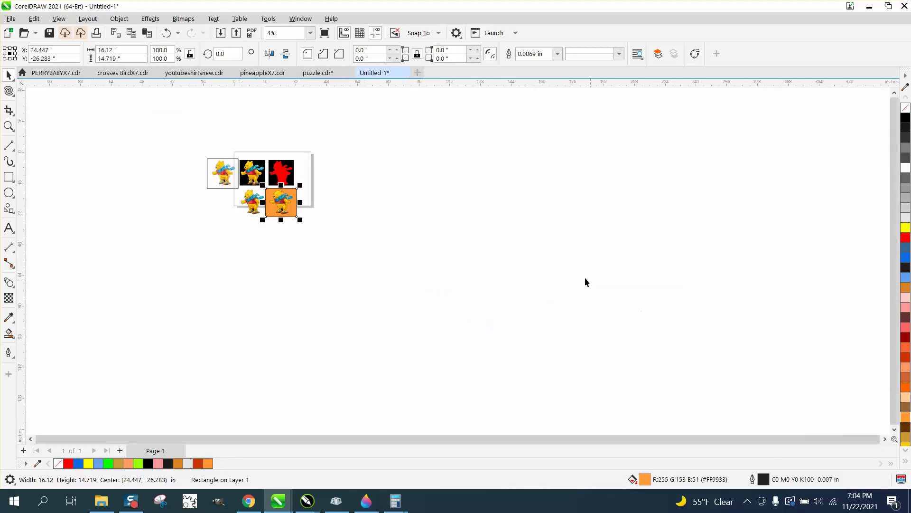
pyautogui.click(8, 126)
pyautogui.moveTo(101, 141); pyautogui.dragTo(247, 214)
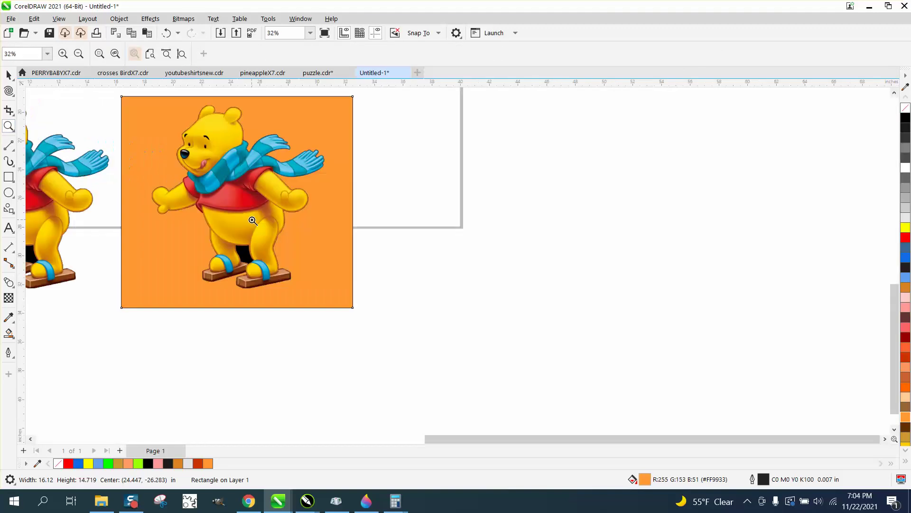